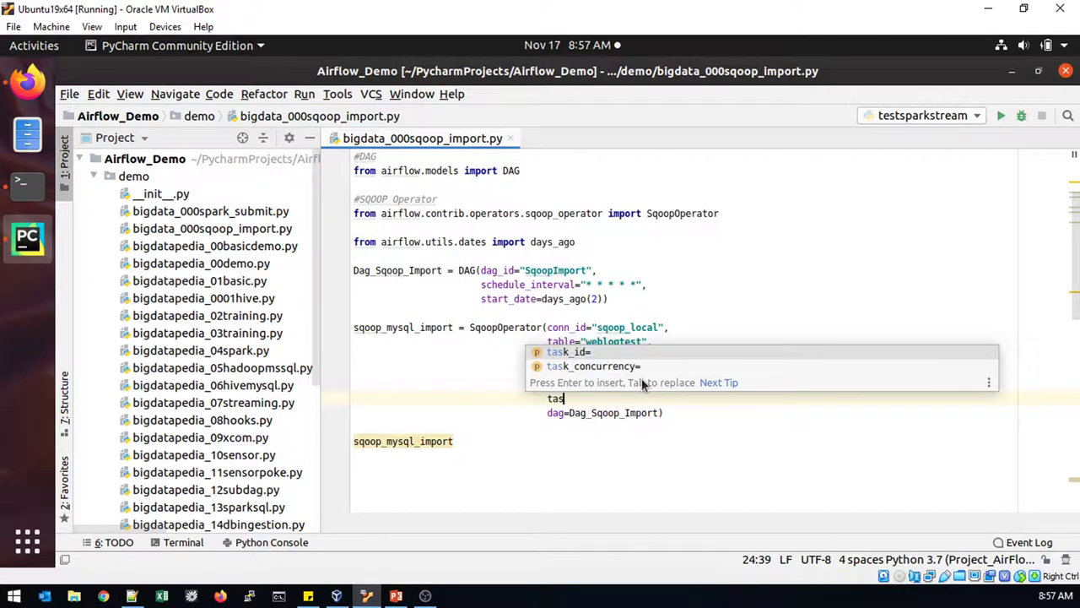
# - Add the argument task_id="SQOOP_Import" to the SqoopOperator call, before the dag argument
pyautogui.press('Return')
pyautogui.write('"')
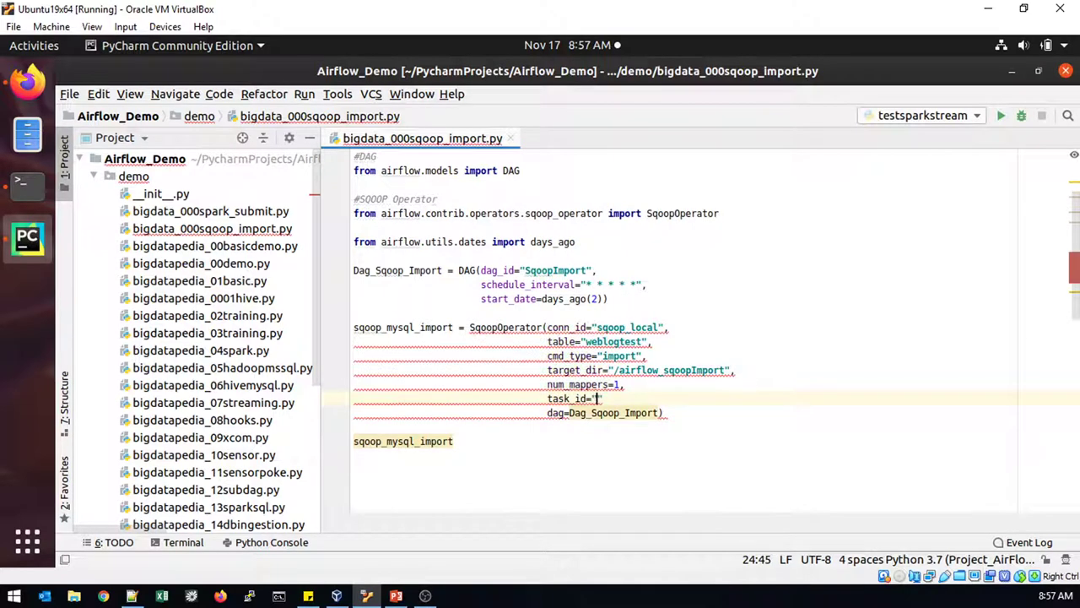
pyautogui.write('SQOOP')
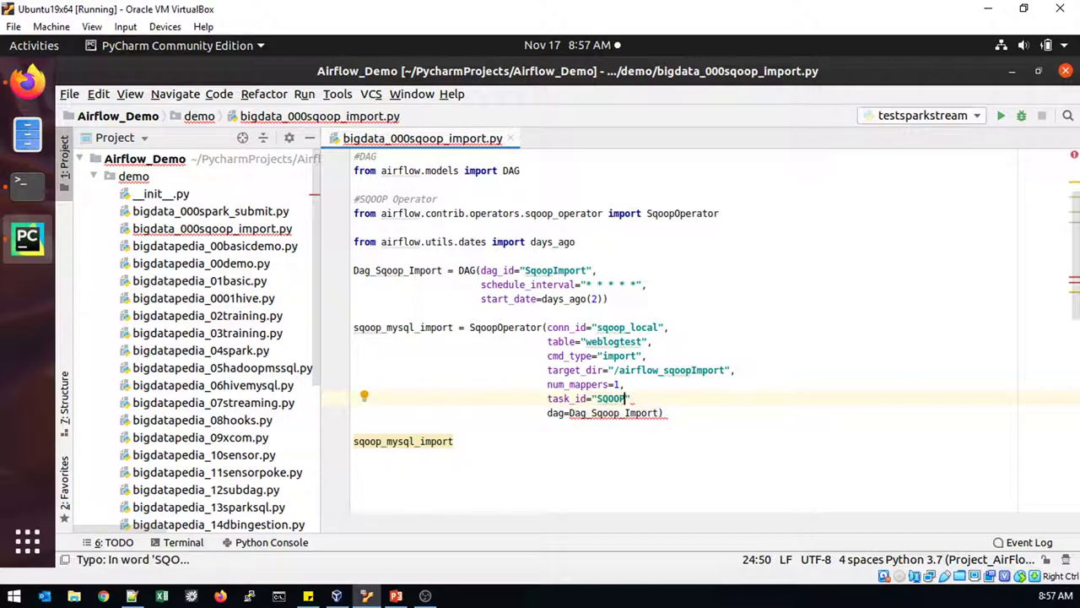
pyautogui.write('_Import')
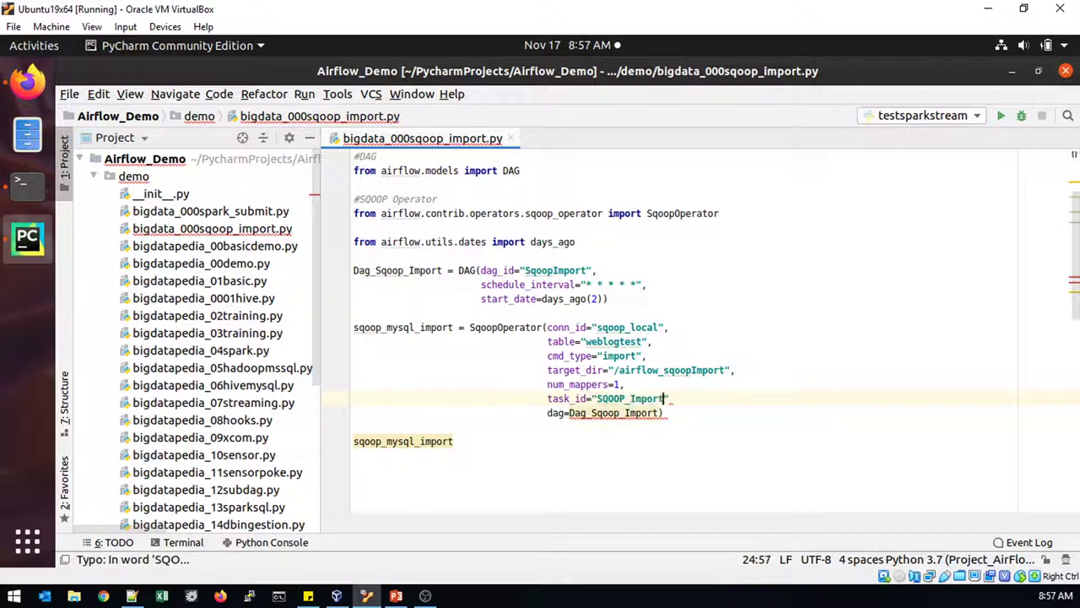
pyautogui.write('"')
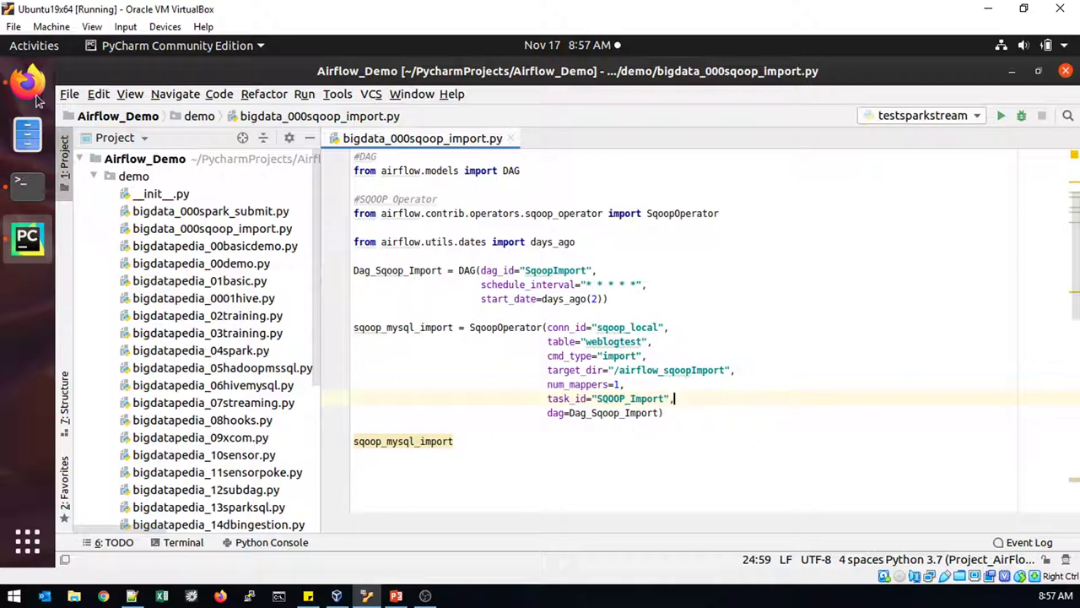
# - Switch to the Terminal and read the latest airflow webserver output for the import error in bigdata_000sqoop_import.py
pyautogui.click(27, 181)
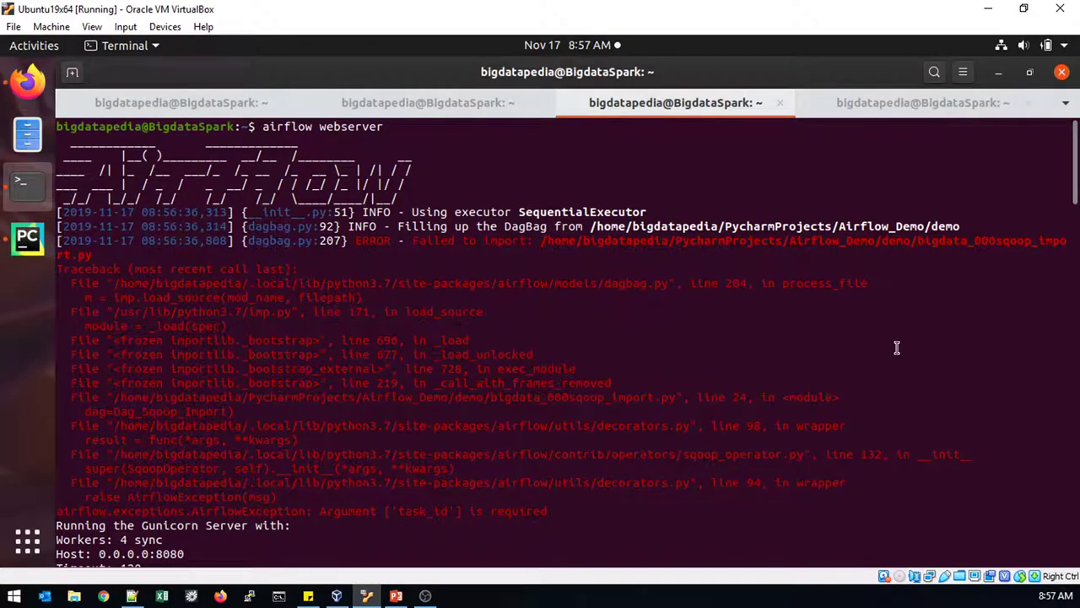
pyautogui.scroll(-2, 897, 348)
pyautogui.scroll(-15, 649, 315)
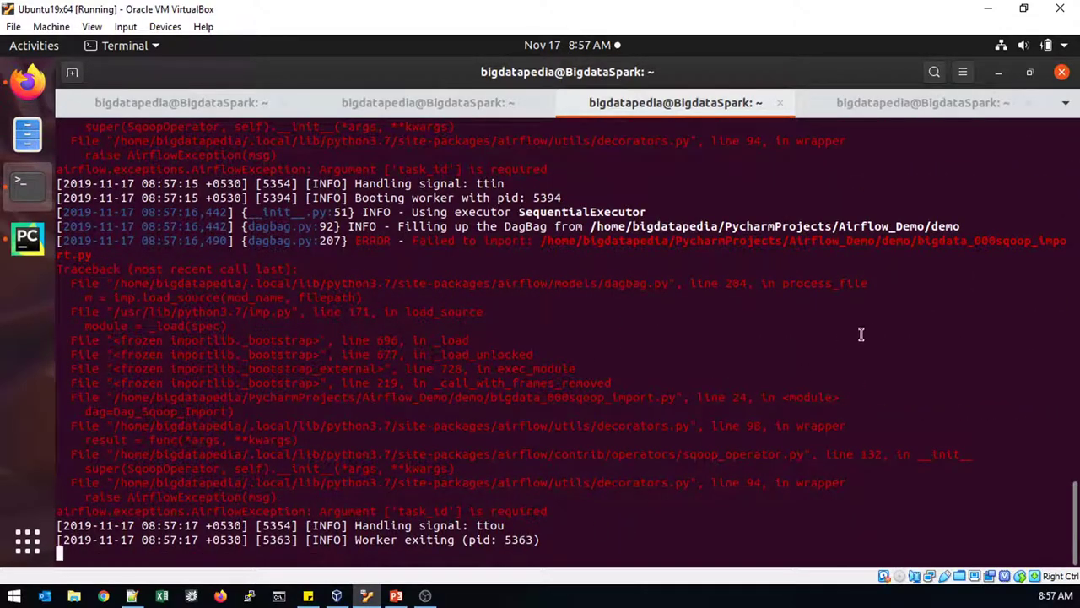
pyautogui.click(878, 102)
pyautogui.click(655, 102)
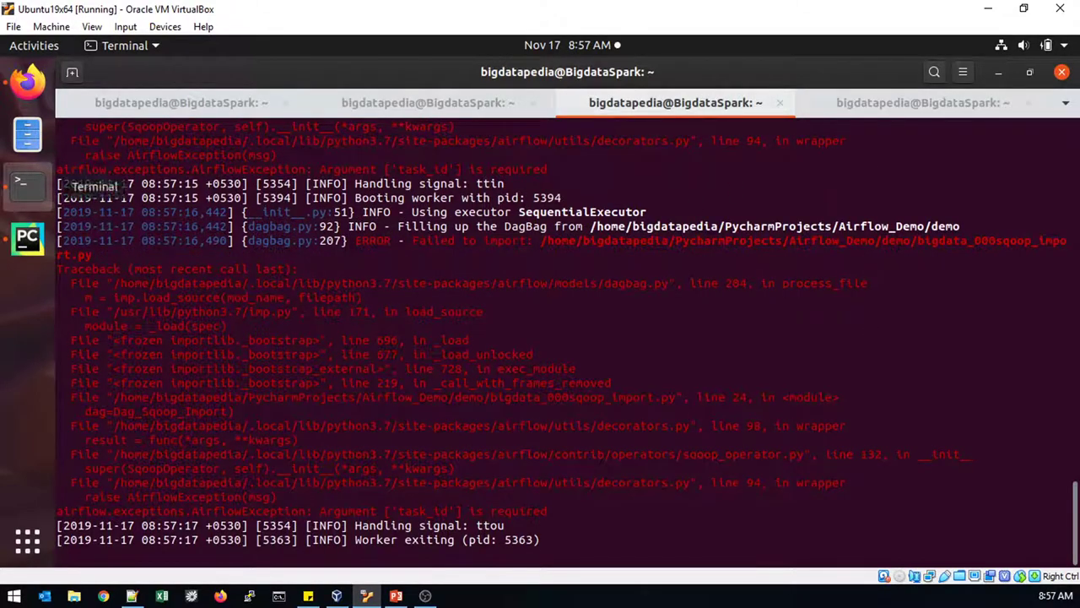
# - Switch to Firefox and open the Airflow DAGs page at localhost:8080/admin/
pyautogui.click(31, 81)
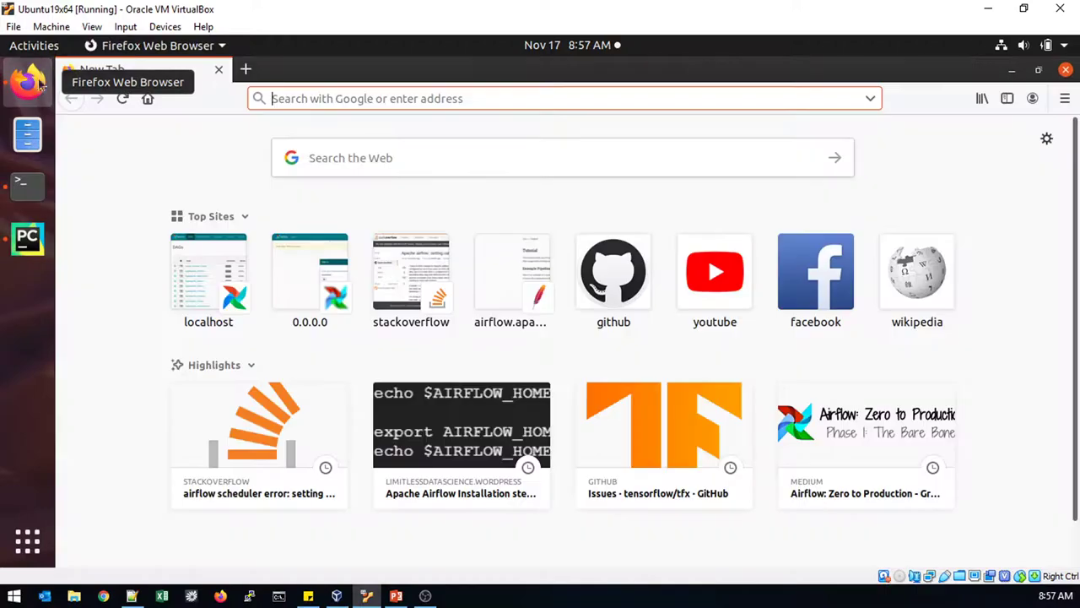
pyautogui.click(233, 292)
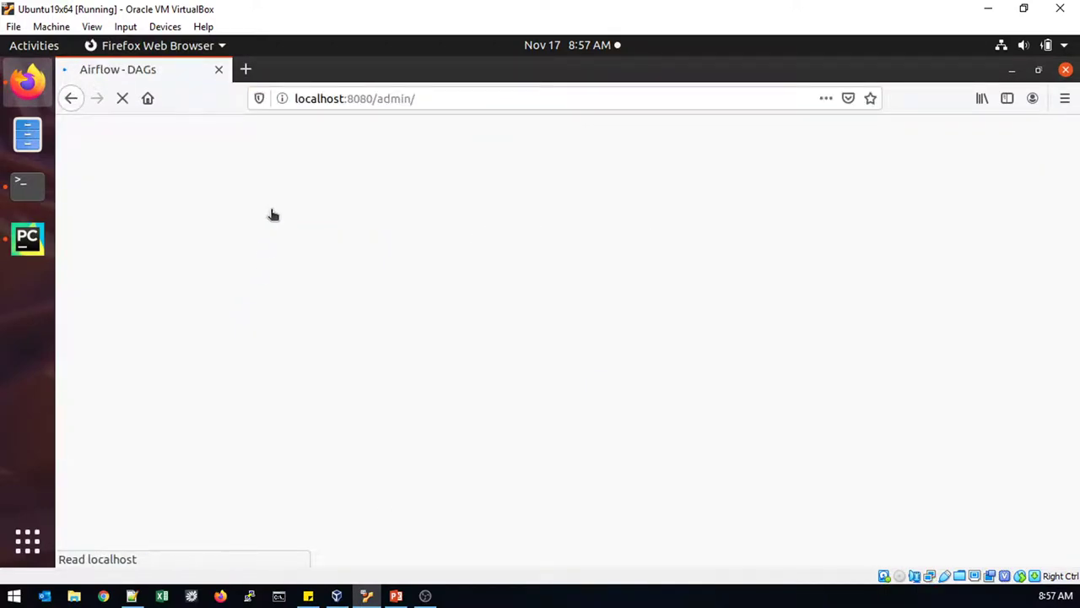
pyautogui.click(23, 252)
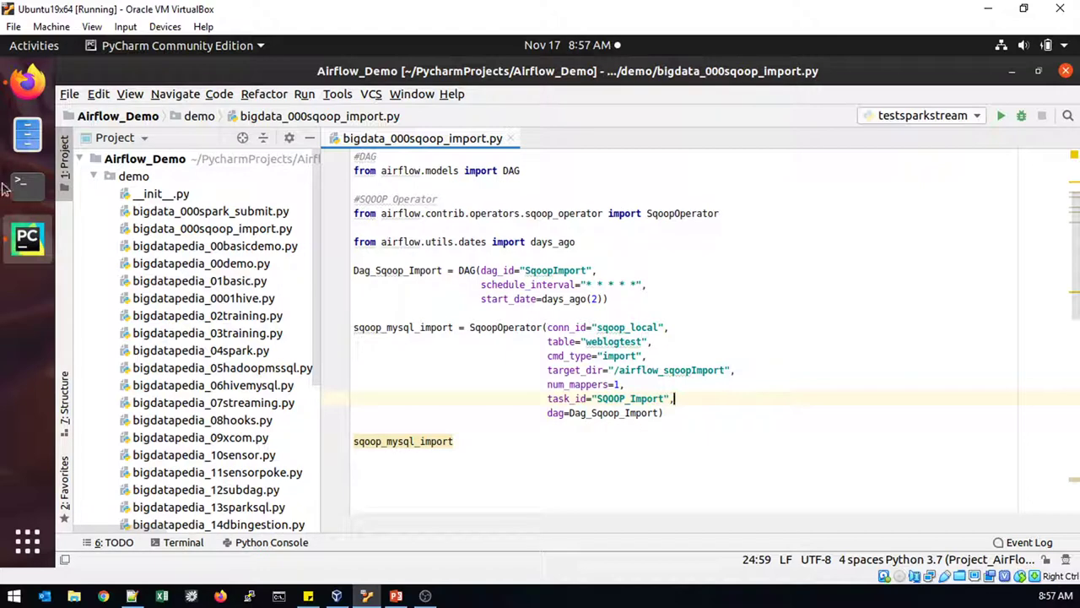
pyautogui.click(42, 89)
# - Look through the whole DAG list for the Sqoop import DAG and reload the list
pyautogui.scroll(-4, 474, 377)
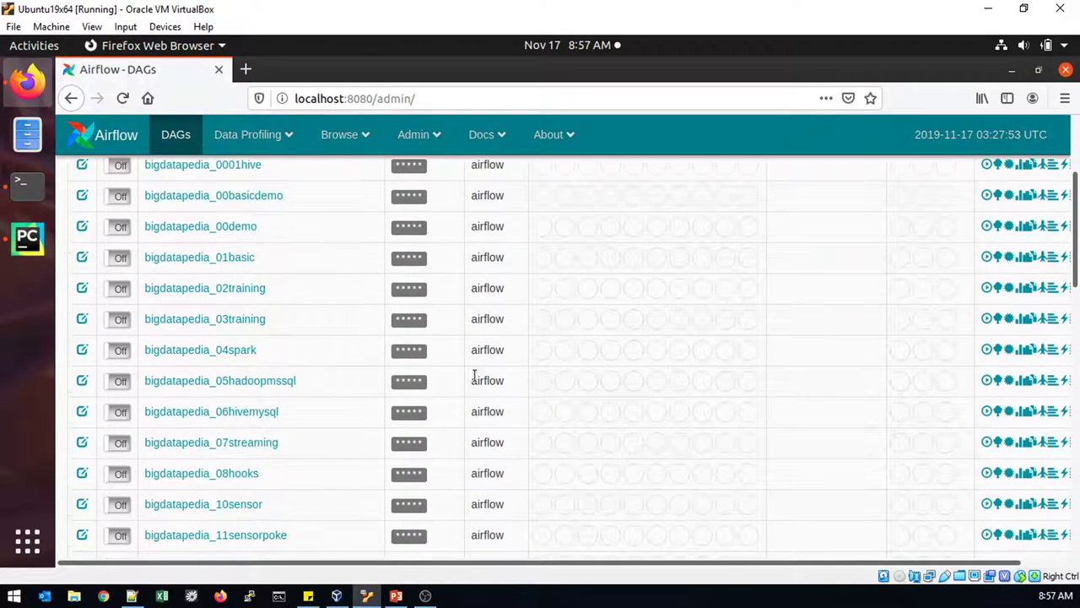
pyautogui.scroll(-15, 474, 377)
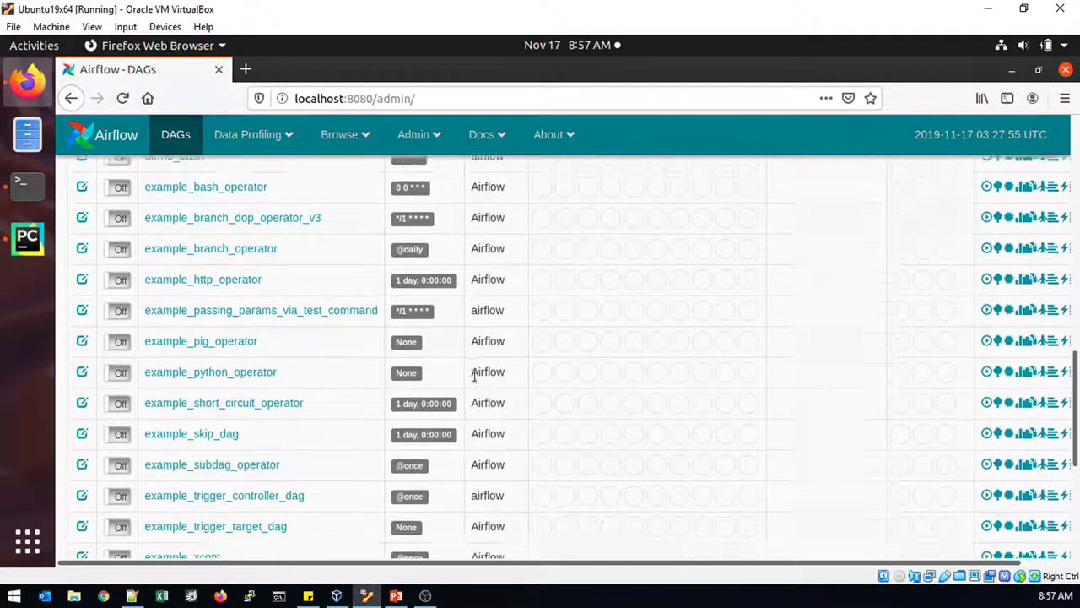
pyautogui.scroll(-7, 474, 378)
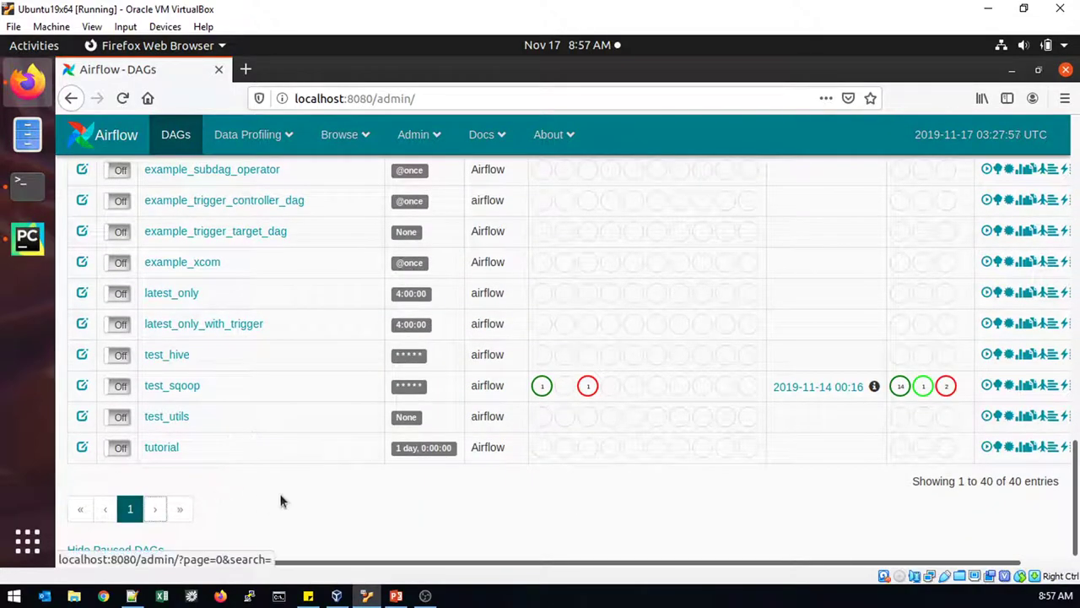
pyautogui.scroll(7, 282, 501)
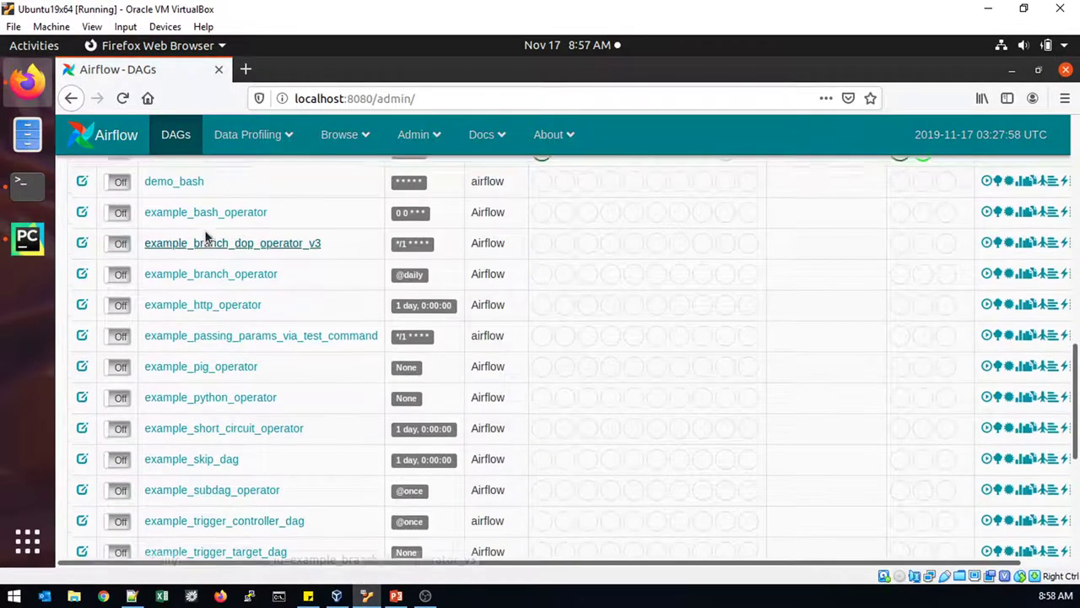
pyautogui.scroll(10, 295, 232)
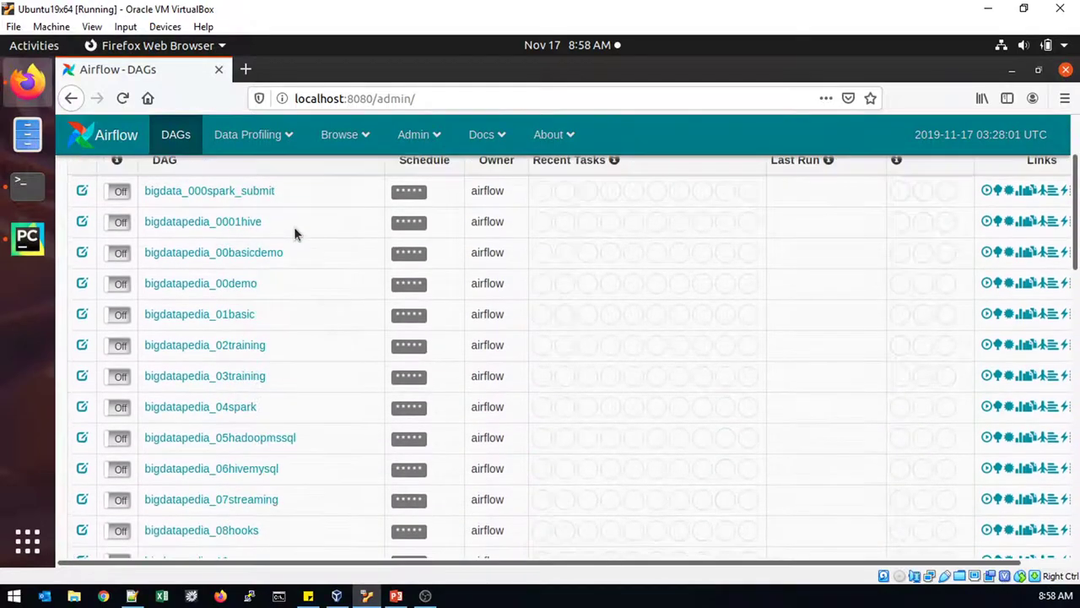
pyautogui.scroll(2, 294, 226)
pyautogui.click(108, 135)
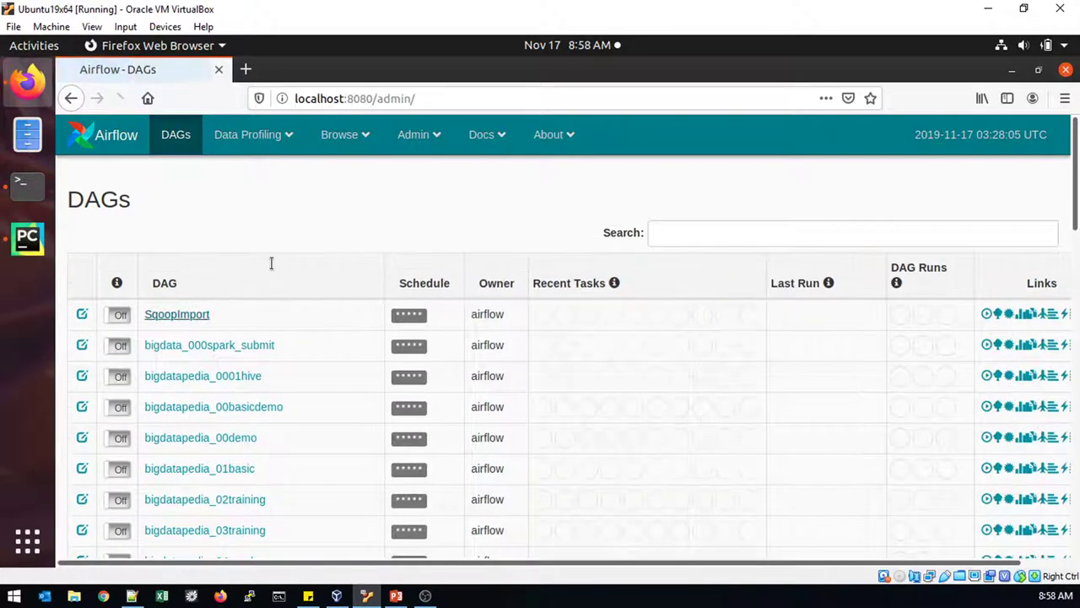
# - Check the dag_id in the PyCharm script against the DAG name listed in Airflow in Firefox
pyautogui.hotkey('alt', 'Tab')
pyautogui.doubleClick(556, 270)
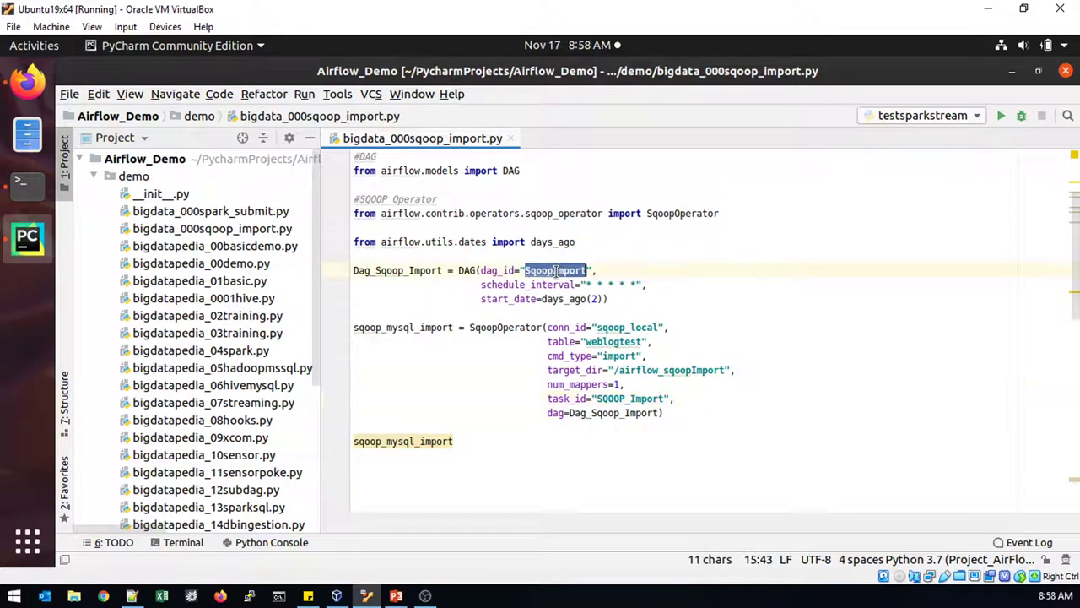
pyautogui.click(25, 91)
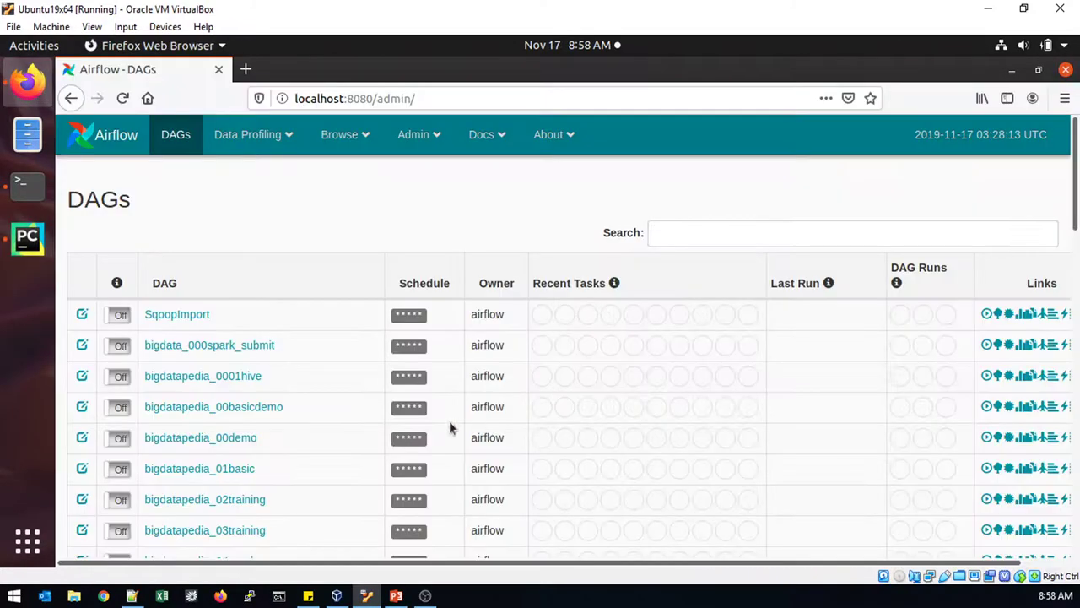
# - Open the SqoopImport DAG's tree view in a separate browser tab and switch the DAG on in the DAGs list
pyautogui.middleClick(174, 319)
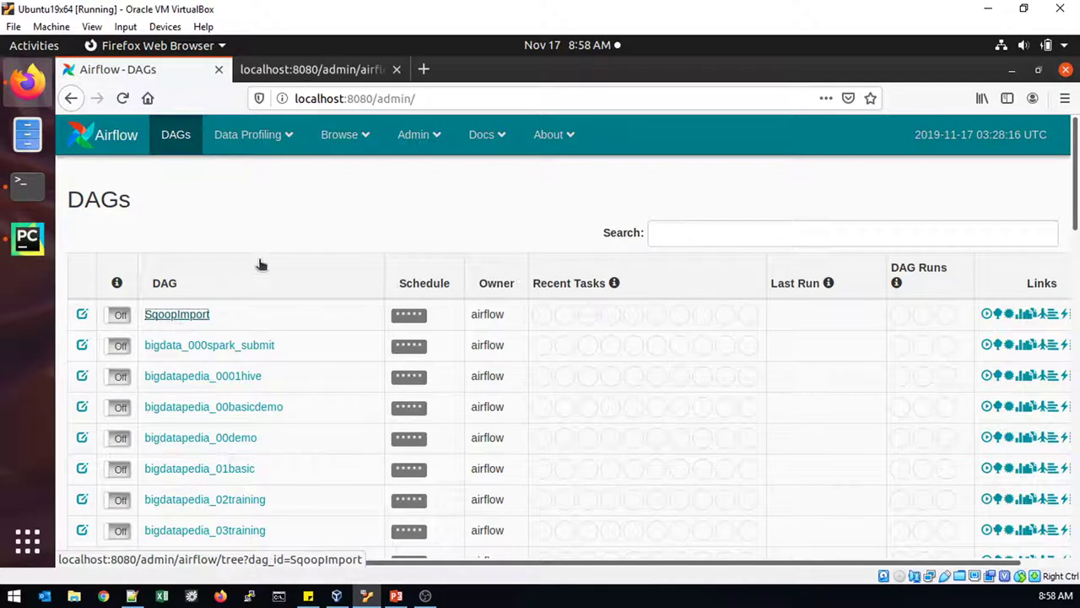
pyautogui.click(291, 73)
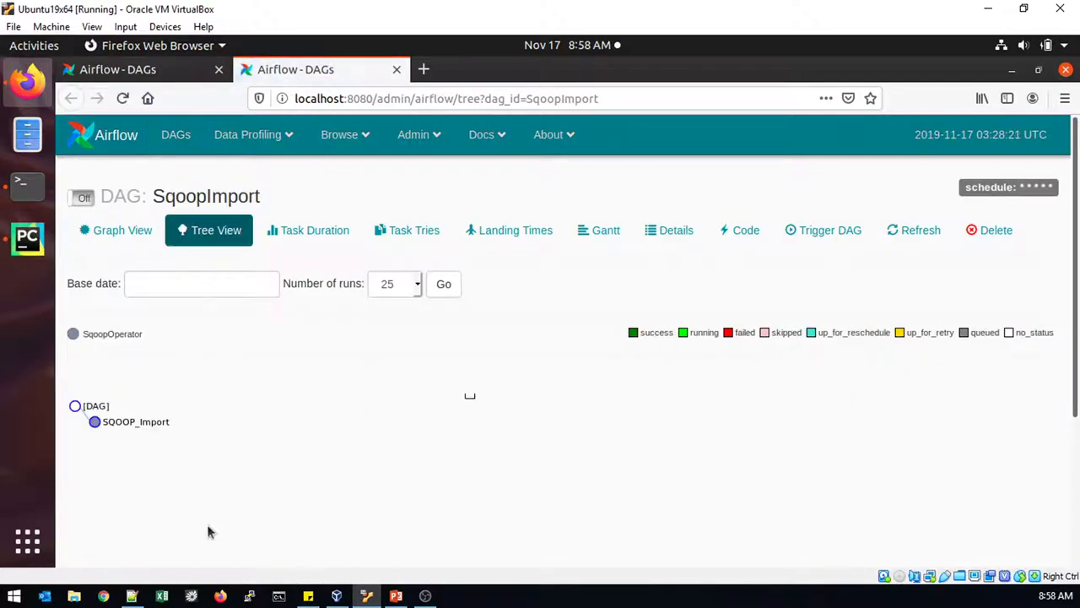
pyautogui.click(154, 73)
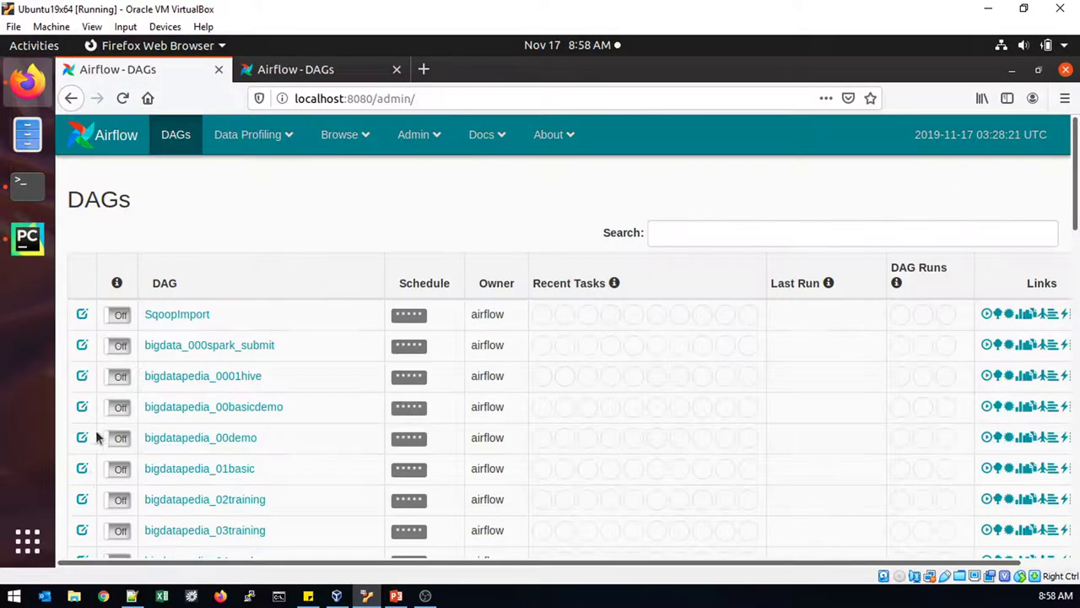
pyautogui.click(117, 315)
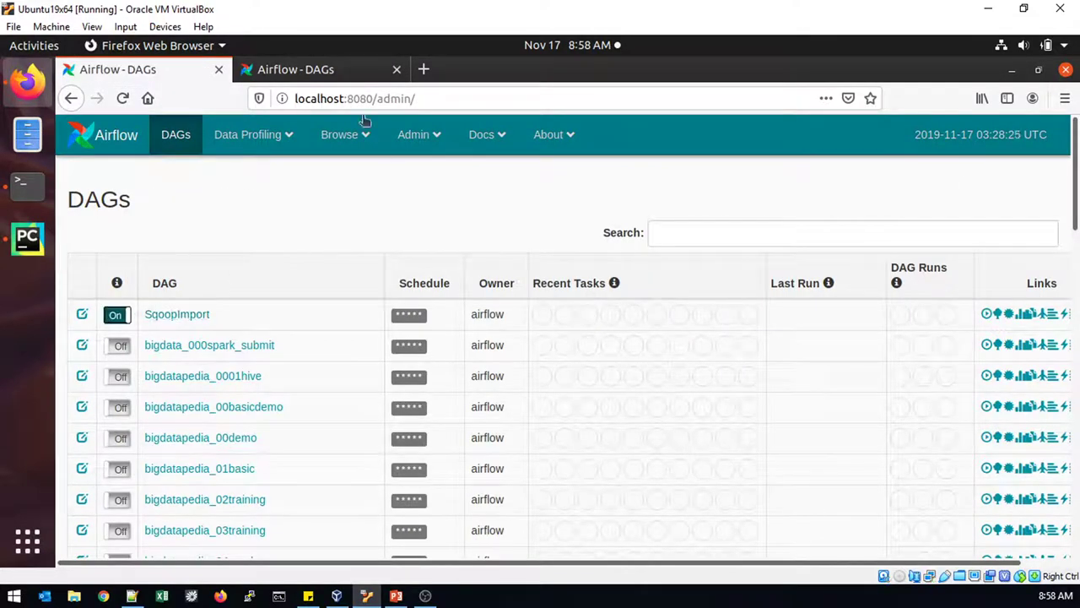
# - Reload the SqoopImport tree view and the DAGs list repeatedly to check whether a DAG run has started
pyautogui.click(332, 66)
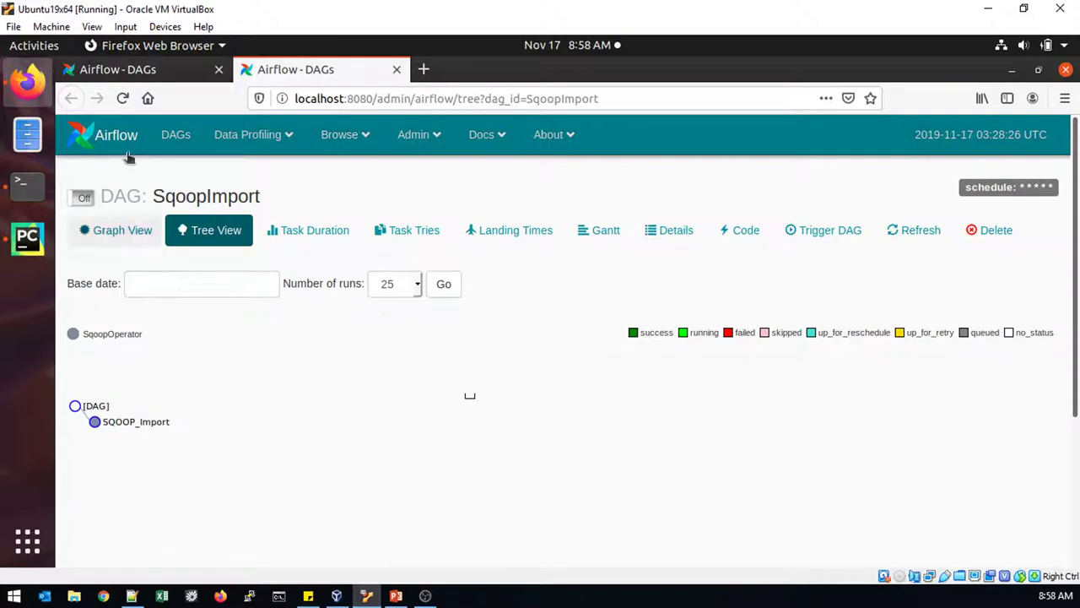
pyautogui.click(123, 98)
pyautogui.hotkey('ctrl', 'Tab')
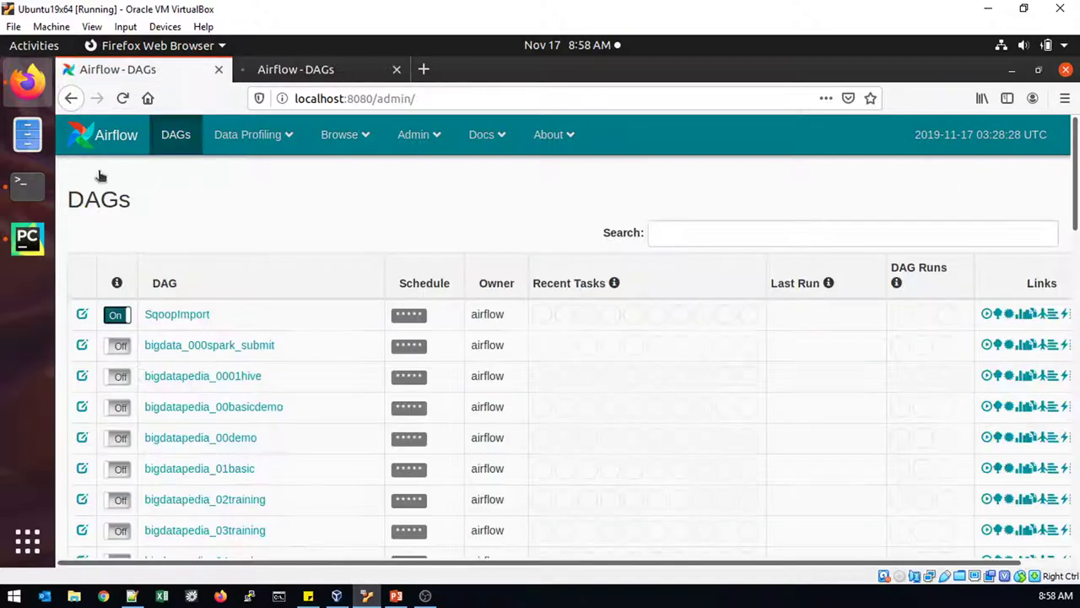
pyautogui.click(125, 112)
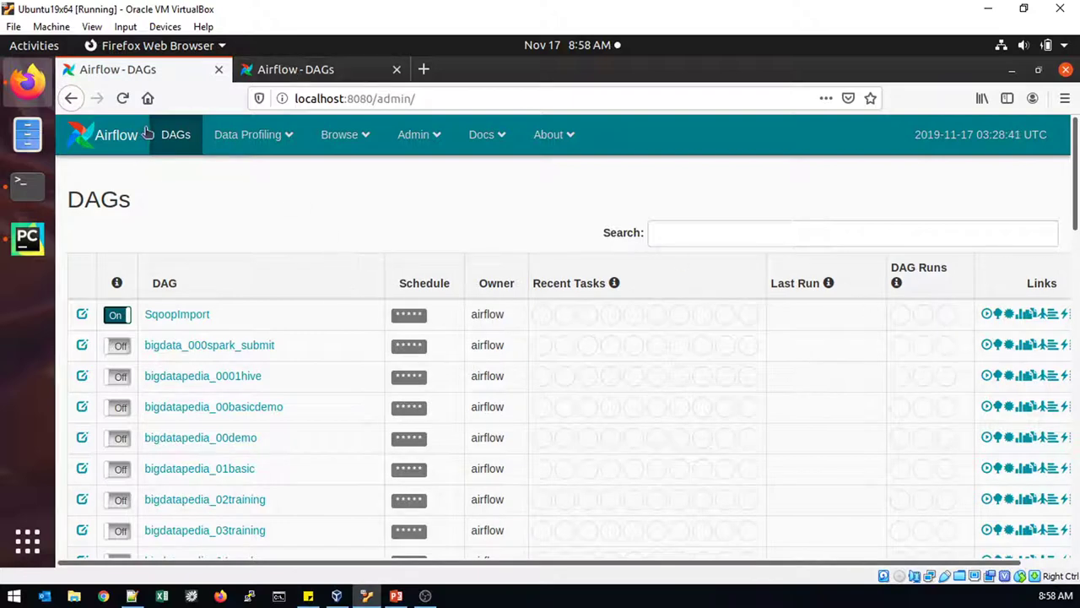
pyautogui.click(123, 97)
pyautogui.click(123, 99)
pyautogui.click(278, 69)
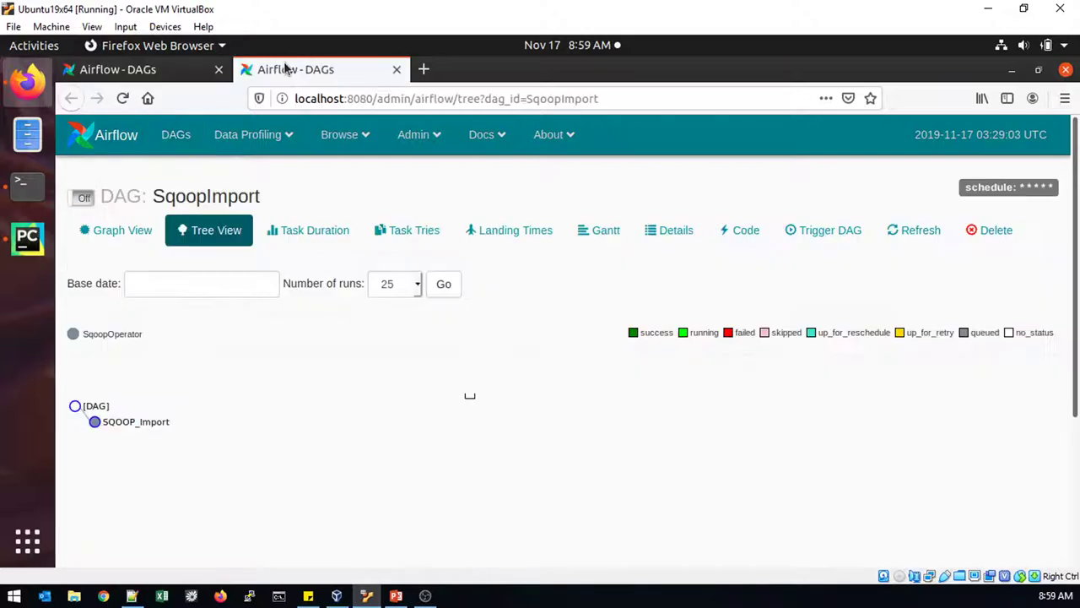
pyautogui.click(122, 97)
pyautogui.click(148, 72)
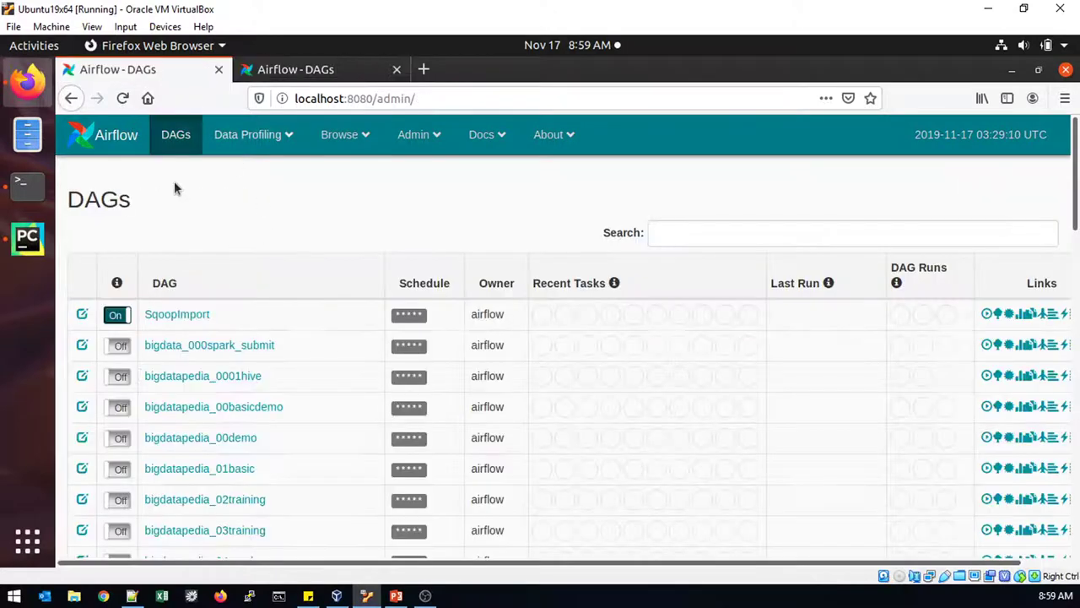
pyautogui.click(122, 99)
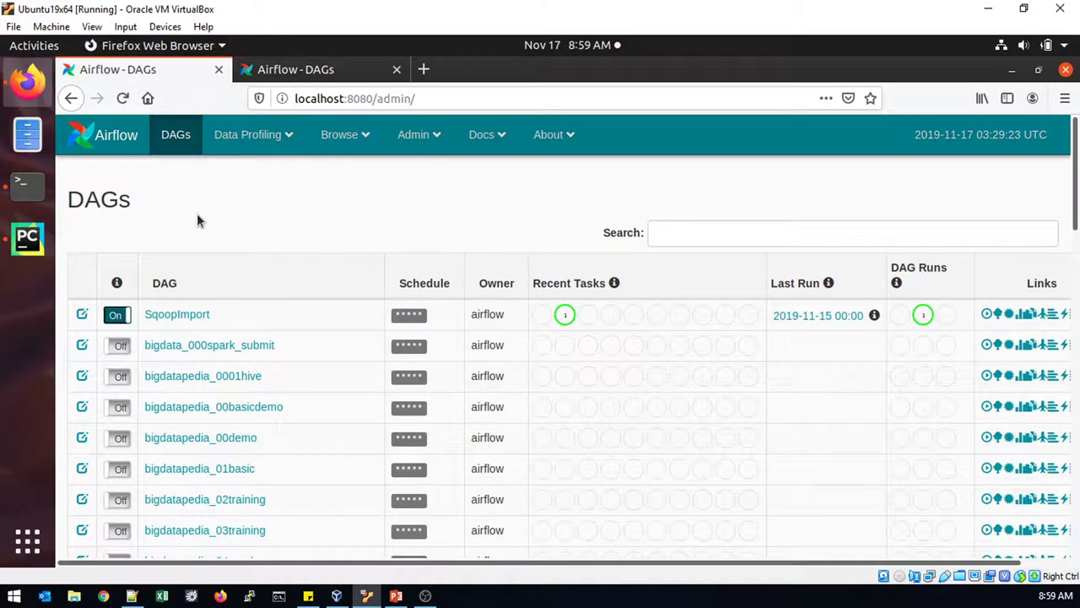
# - Refresh the SqoopImport tree view and inspect the details of the SQOOP_Import task instance
pyautogui.click(309, 69)
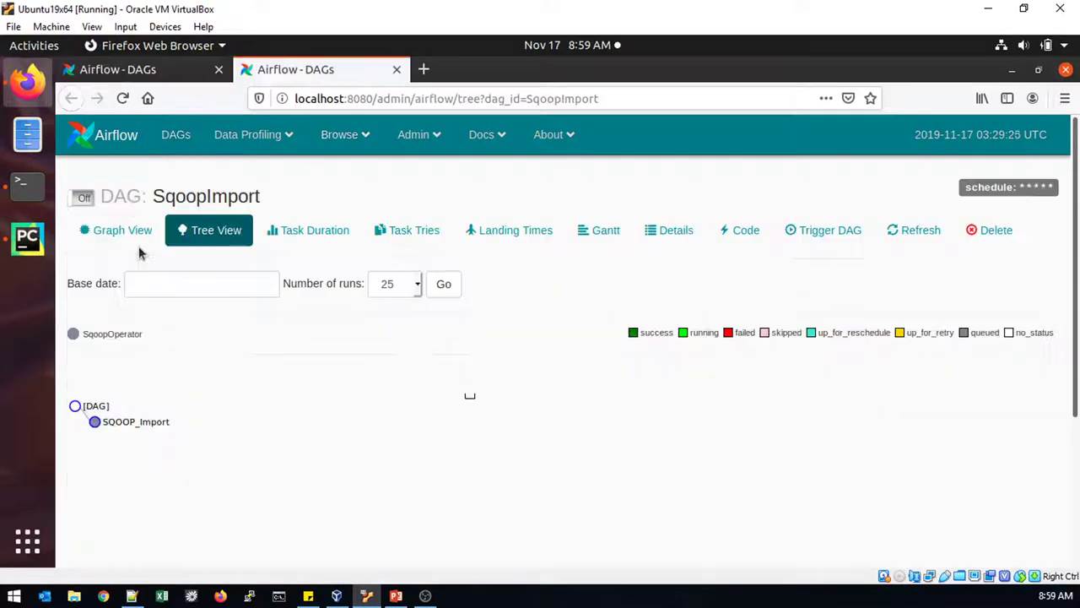
pyautogui.click(122, 98)
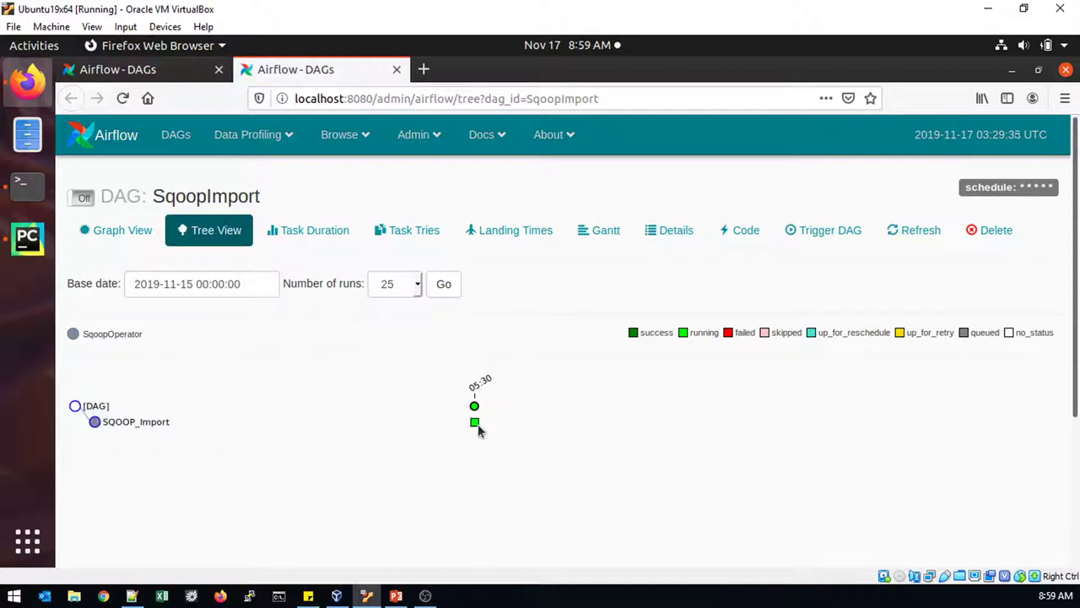
pyautogui.moveTo(475, 427)
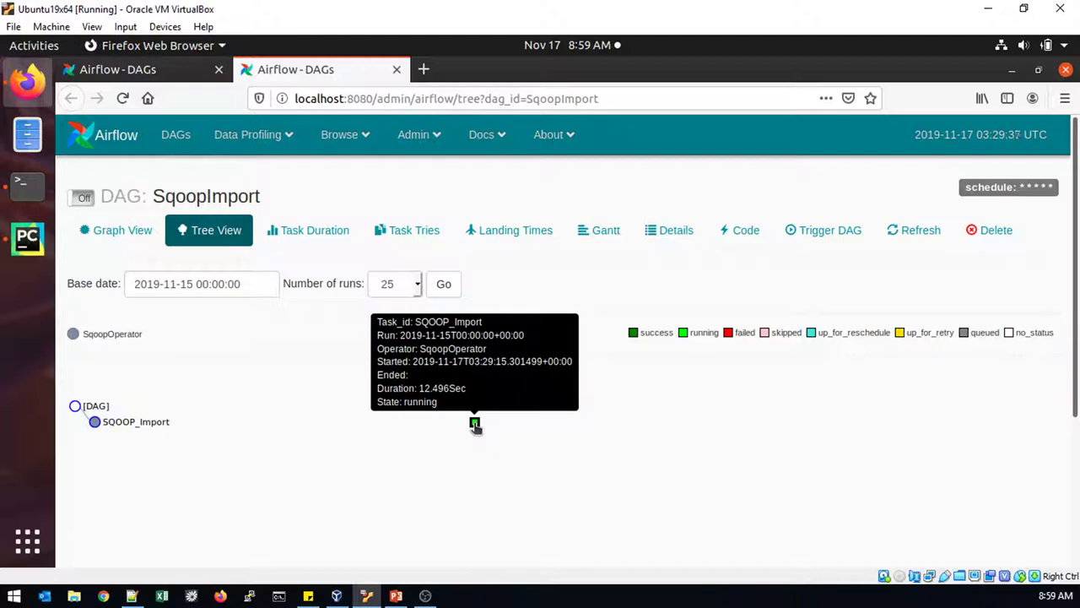
# - Reload the tree view and the DAGs list to recheck the SqoopImport run's status, and return to the tree view
pyautogui.click(123, 97)
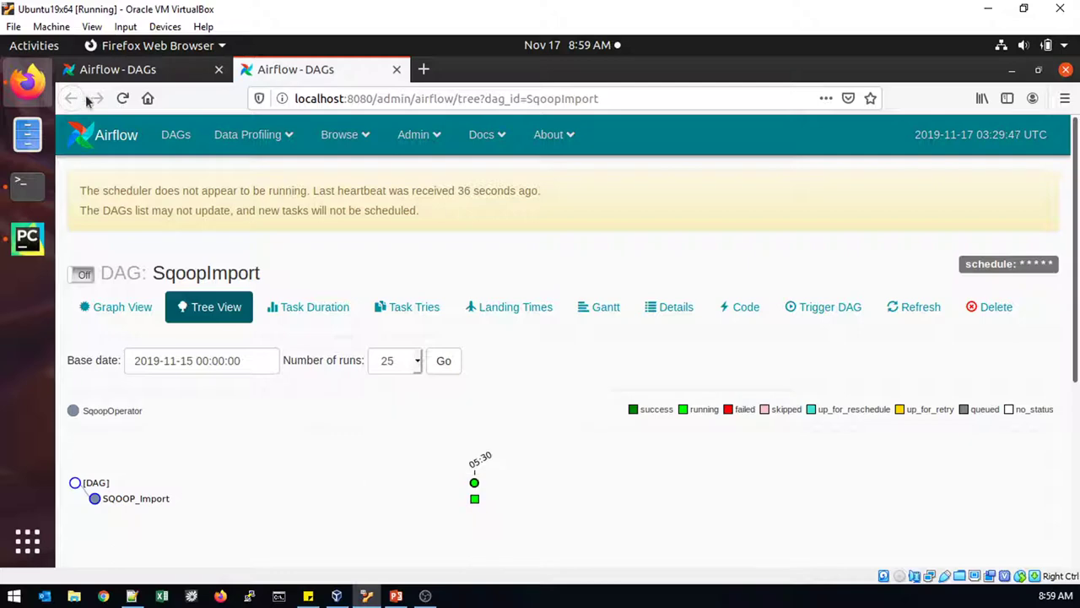
pyautogui.click(133, 72)
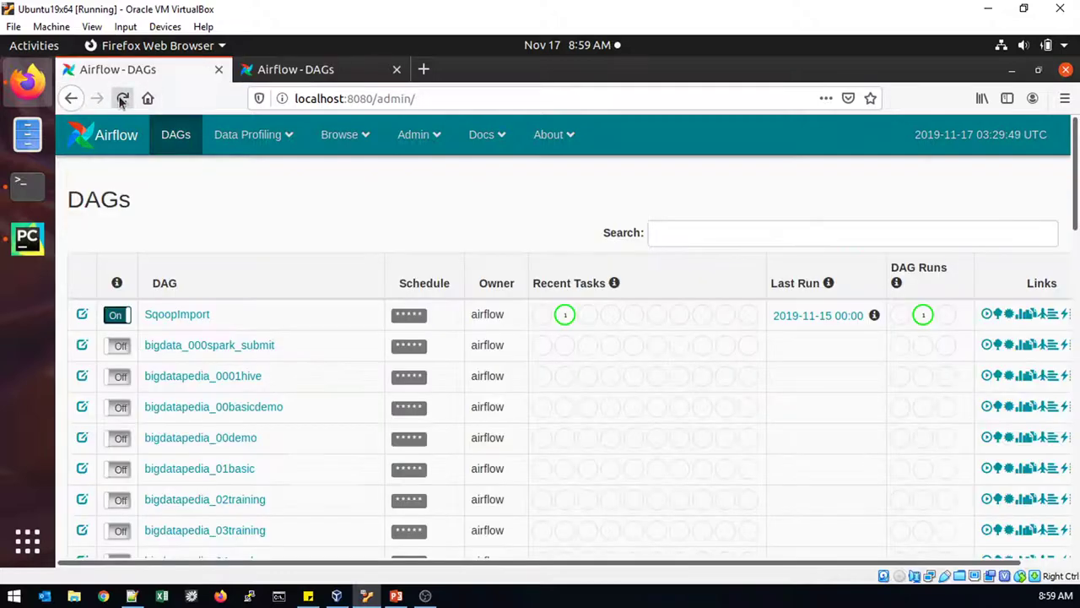
pyautogui.click(123, 98)
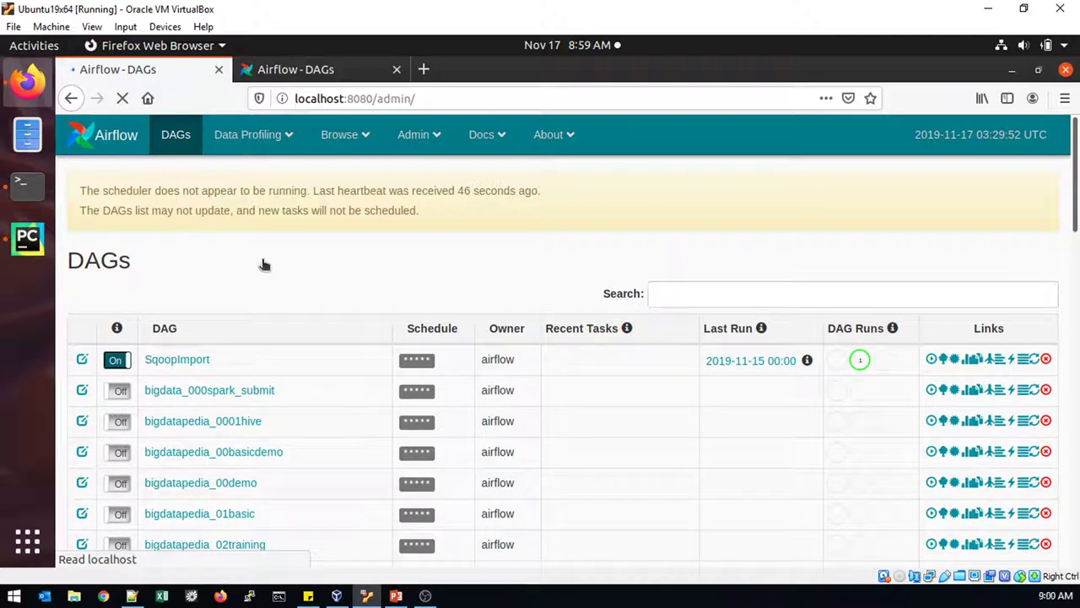
pyautogui.click(300, 74)
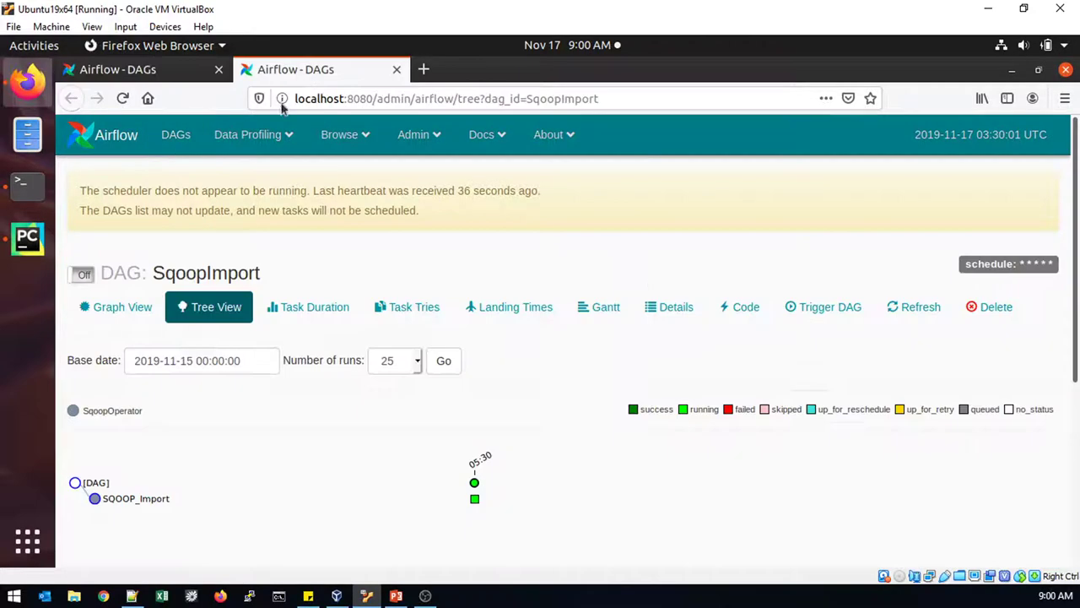
# - Reload the SqoopImport tree view repeatedly and inspect the SQOOP_Import task instance to follow its state
pyautogui.click(118, 99)
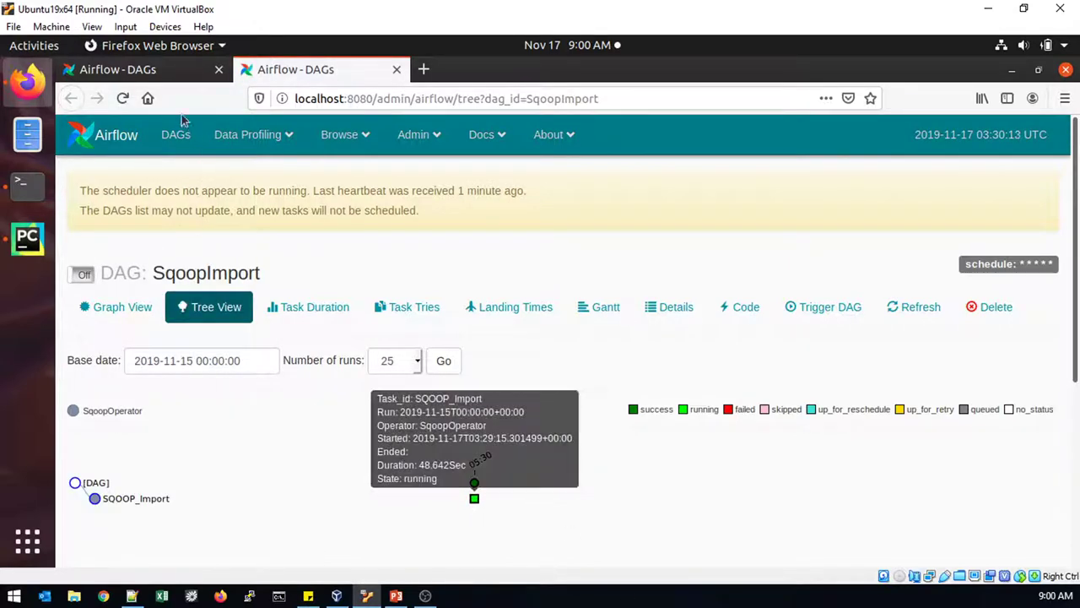
pyautogui.click(122, 98)
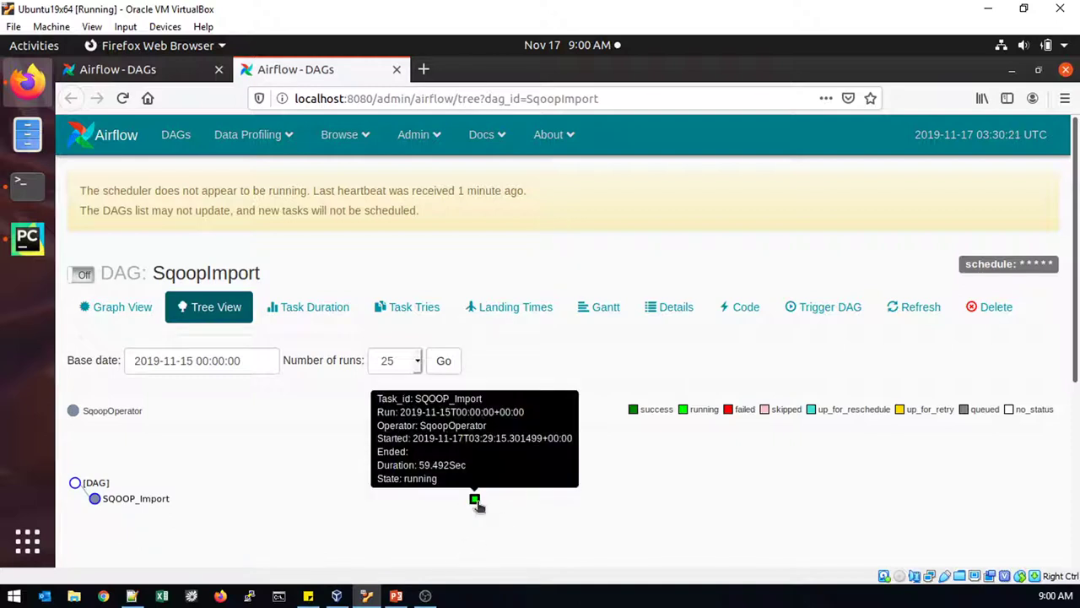
pyautogui.click(123, 99)
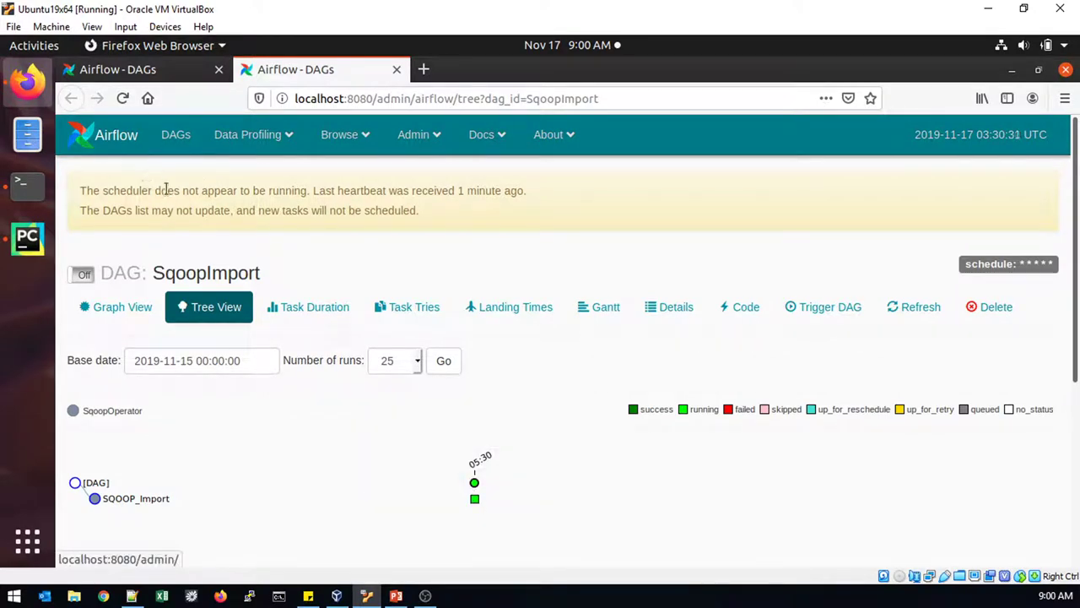
pyautogui.click(123, 98)
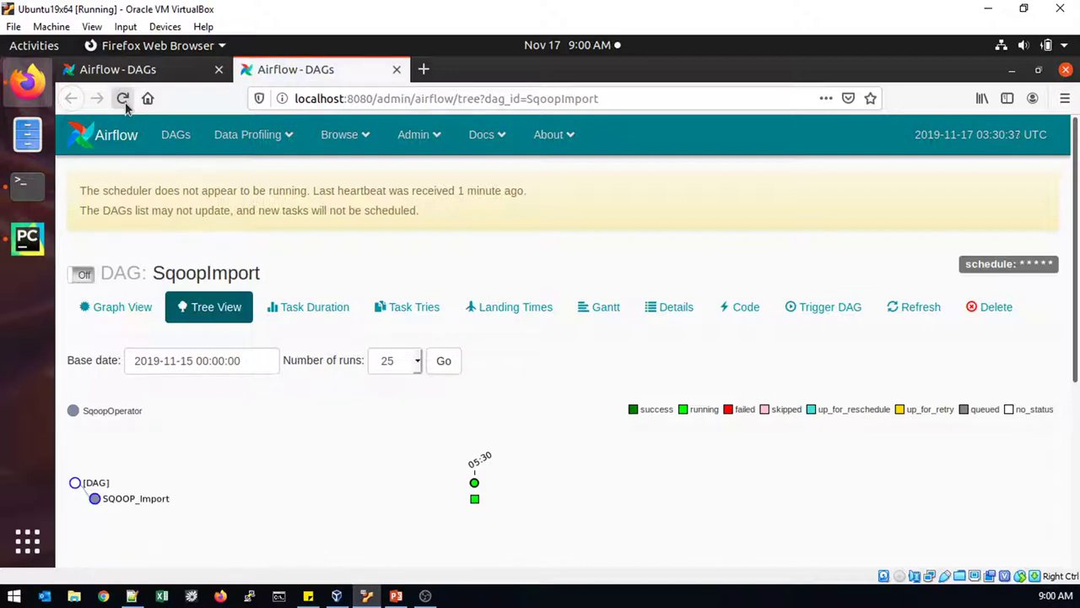
pyautogui.click(123, 99)
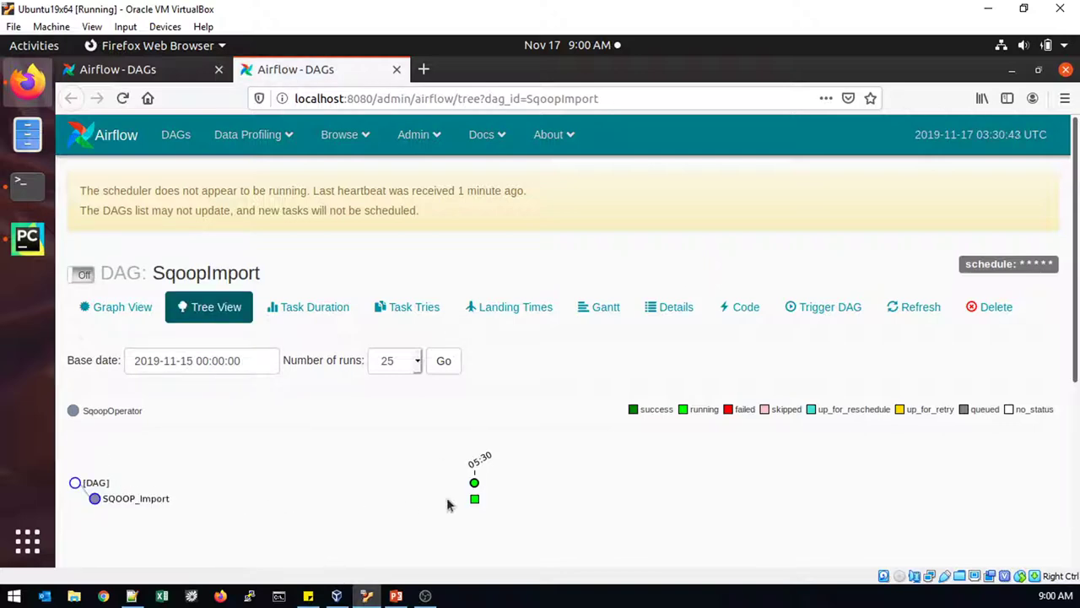
pyautogui.click(124, 99)
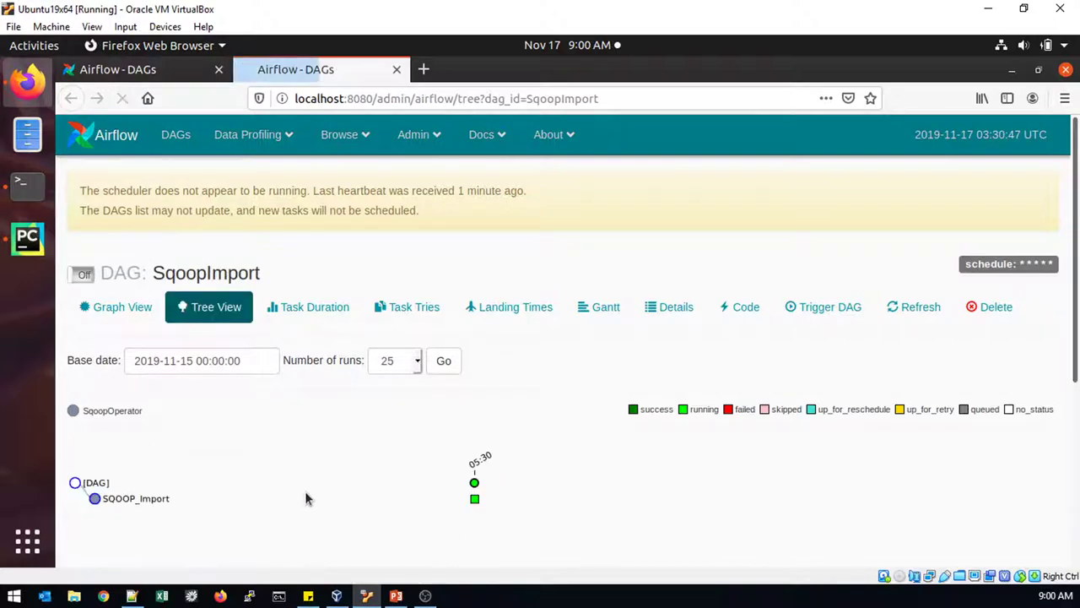
pyautogui.moveTo(475, 500)
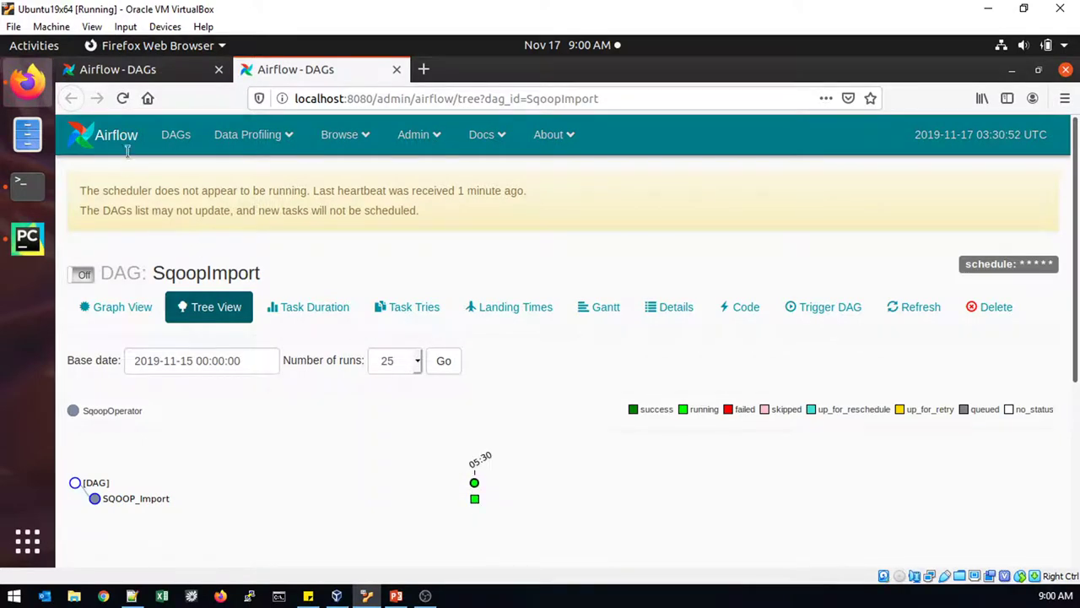
pyautogui.click(122, 99)
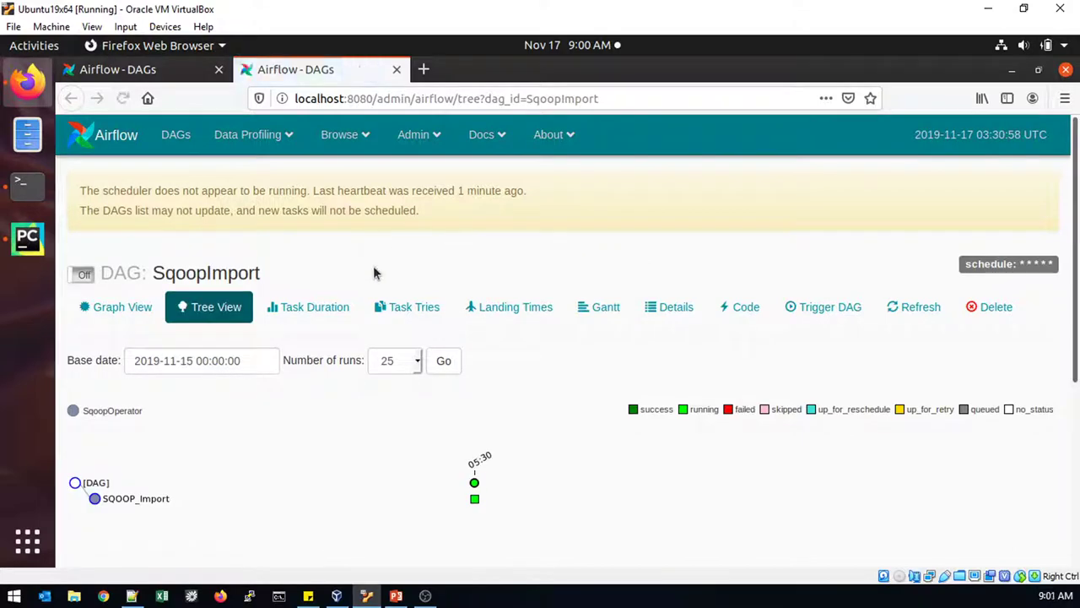
# - Check the Airflow scheduler's log in the terminal, and return to the browser to reload the DAGs list
pyautogui.click(27, 181)
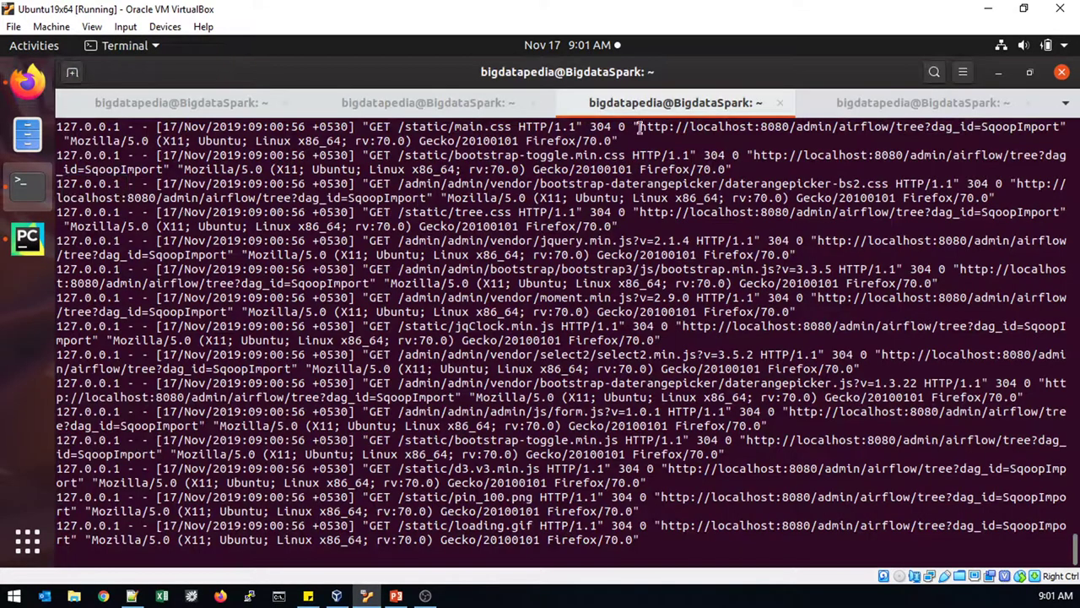
pyautogui.click(887, 100)
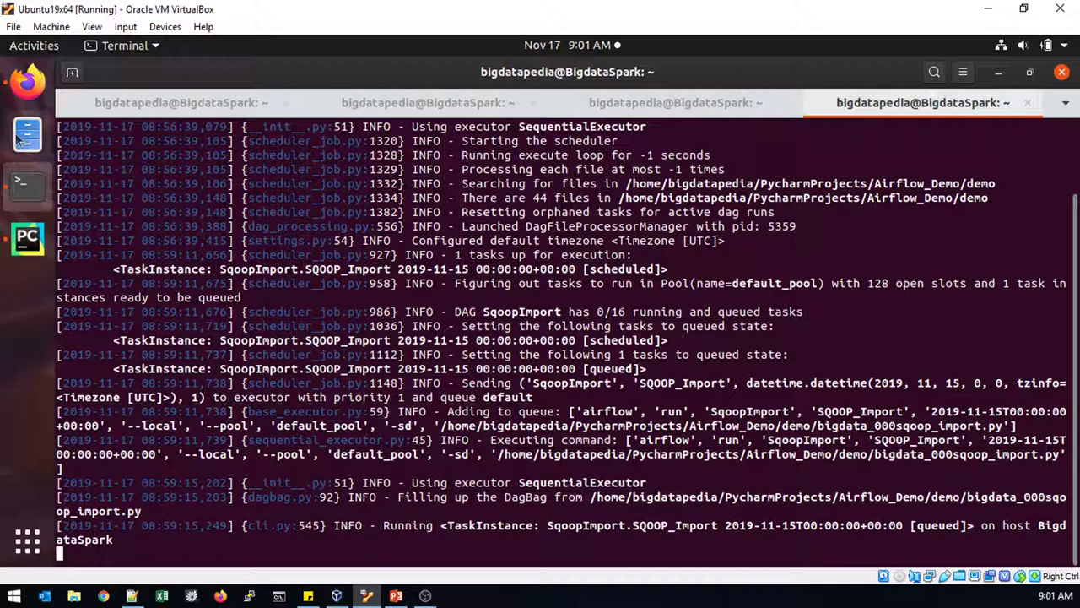
pyautogui.click(27, 82)
pyautogui.click(135, 71)
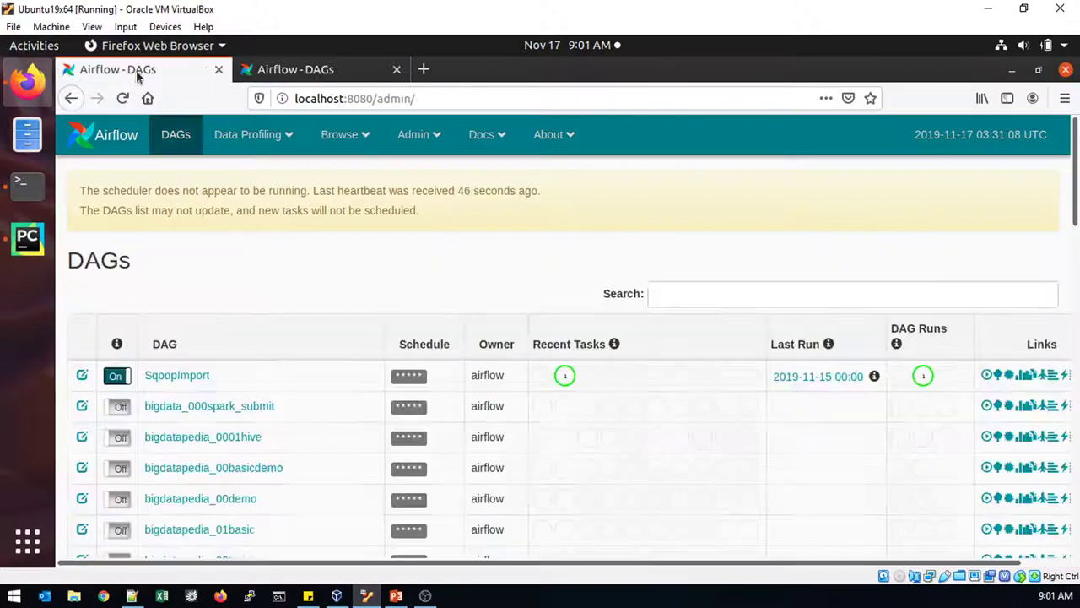
pyautogui.click(121, 99)
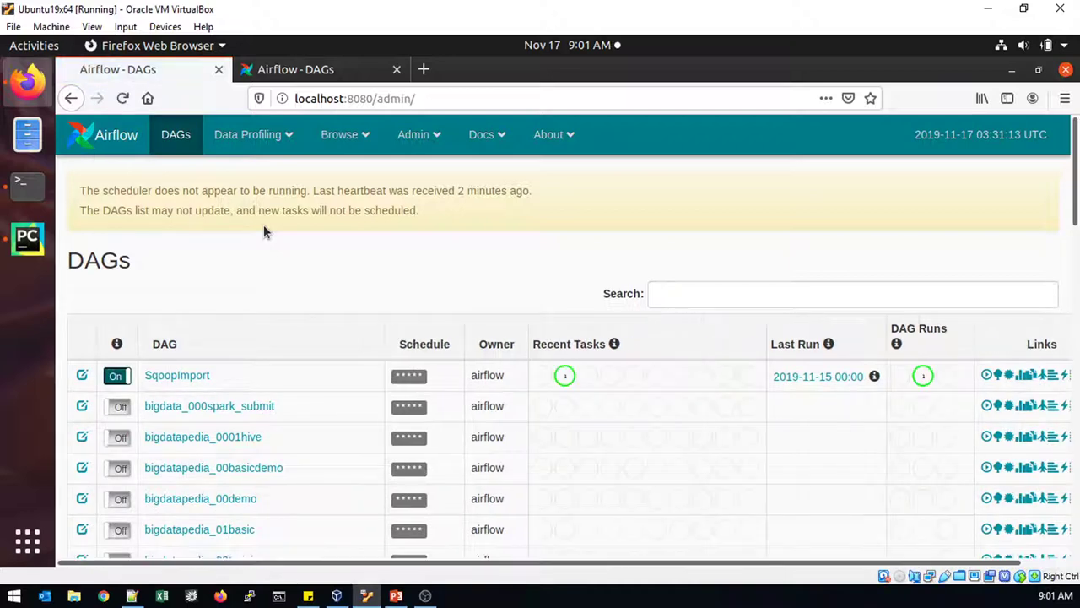
# - Refresh the SqoopImport tree view and read the SQOOP_Import task instance's end time, duration and state
pyautogui.click(307, 72)
pyautogui.click(123, 98)
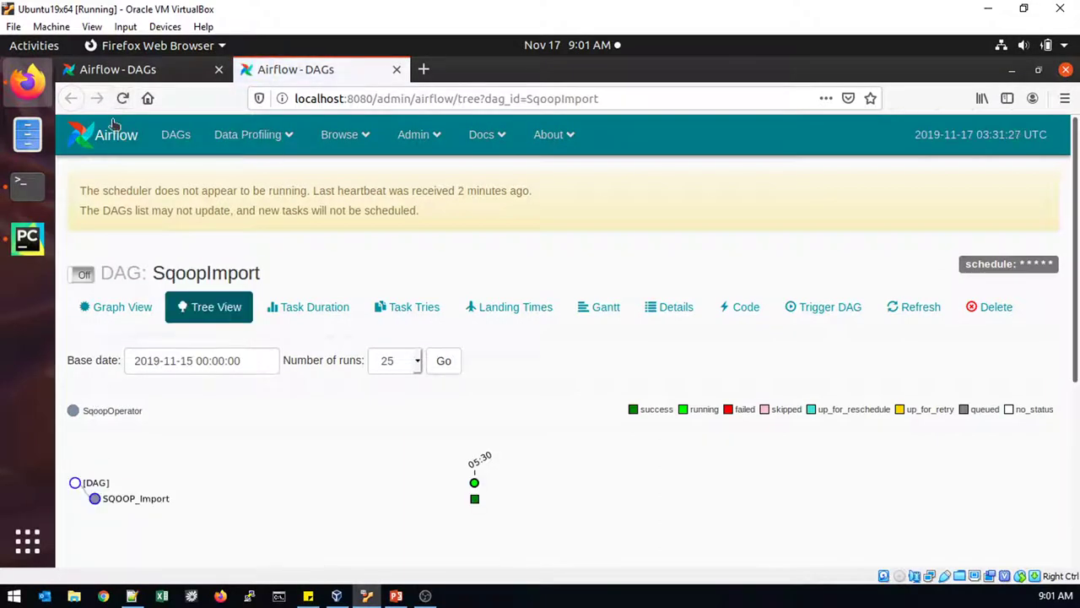
pyautogui.moveTo(477, 505)
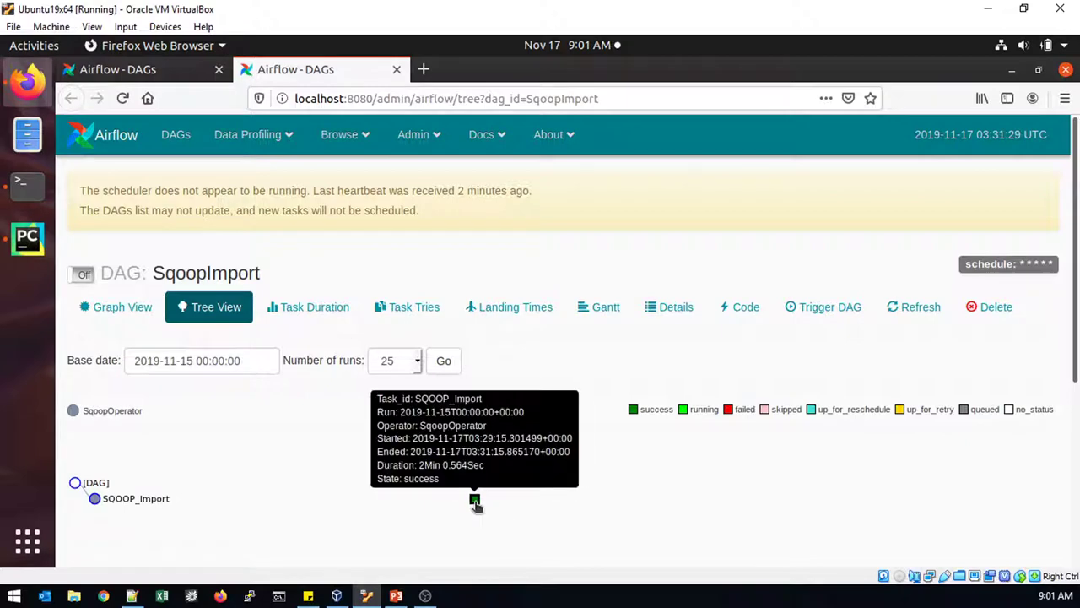
# - Reload the DAGs list and check the recent task status of SqoopImport
pyautogui.click(127, 69)
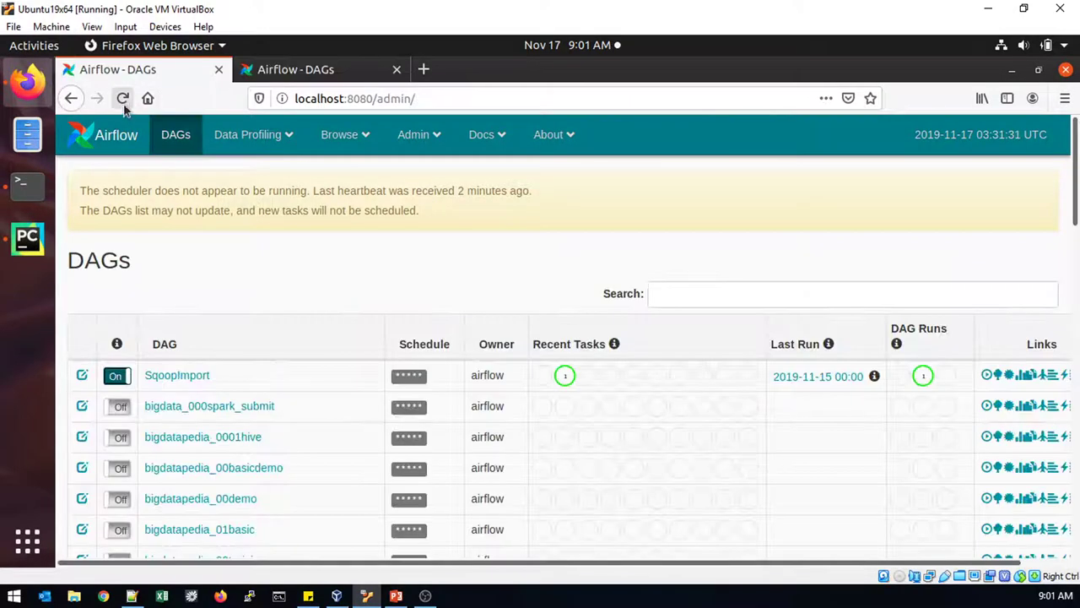
pyautogui.click(122, 97)
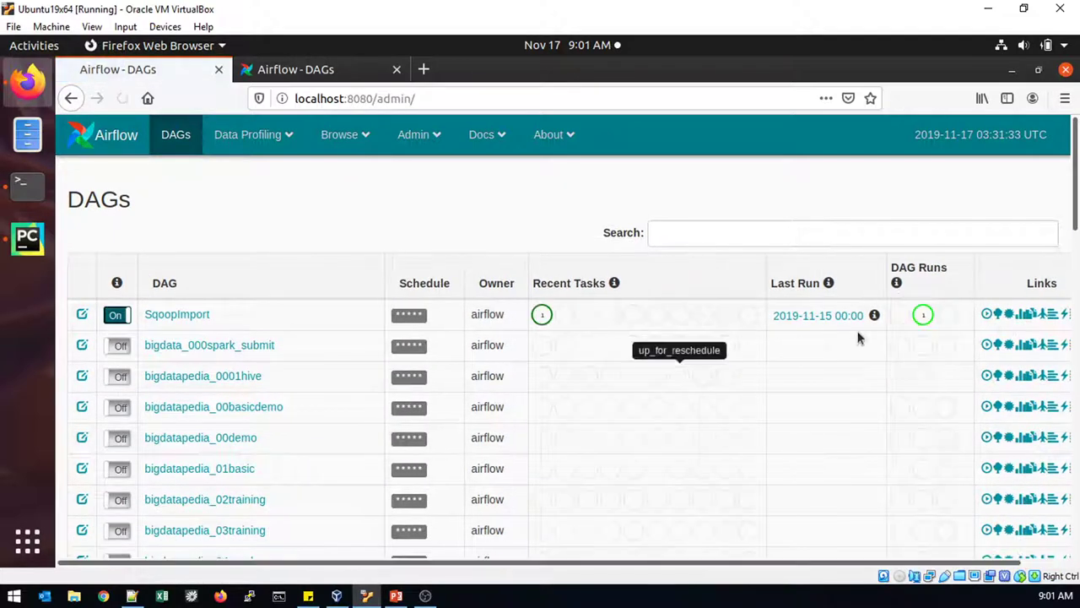
pyautogui.moveTo(540, 314)
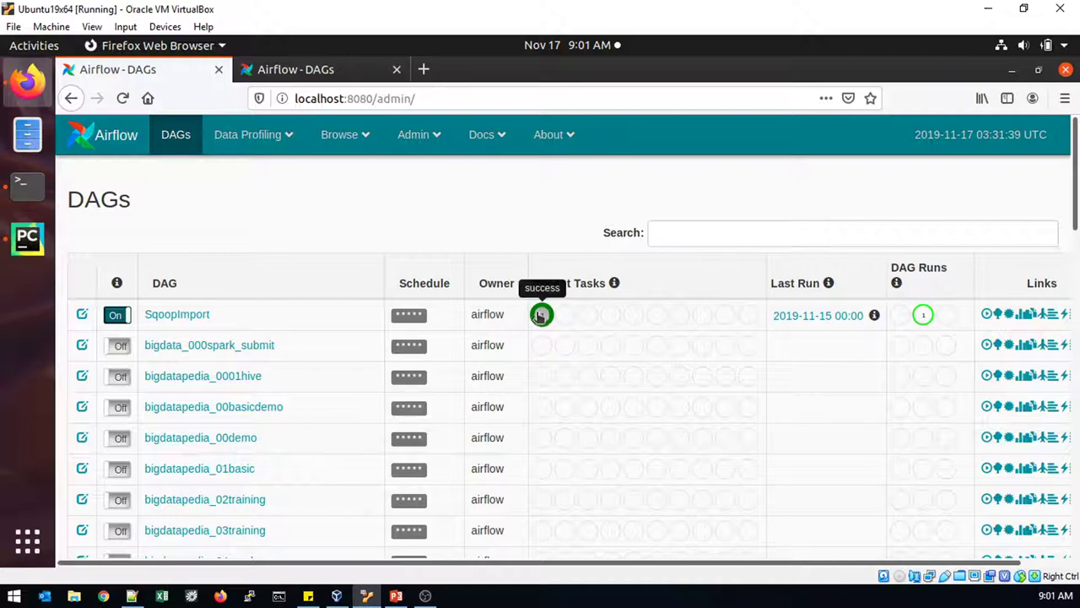
# - Switch to the terminal session used for HDFS and rerun hdfs dfs -ls /airflow_sqoopImport to list the import directory
pyautogui.click(27, 182)
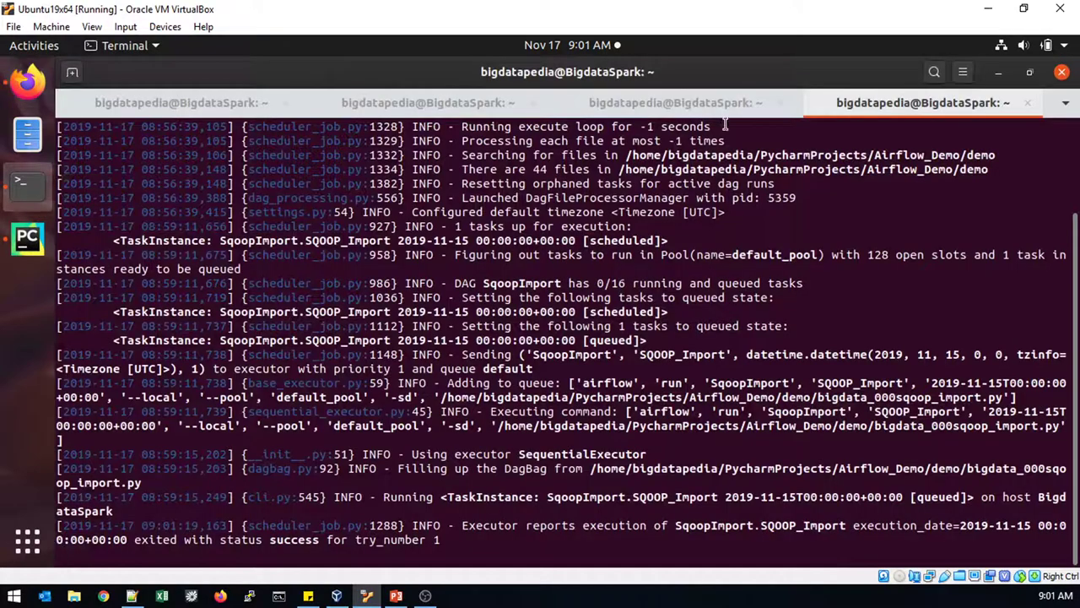
pyautogui.click(709, 104)
pyautogui.click(422, 103)
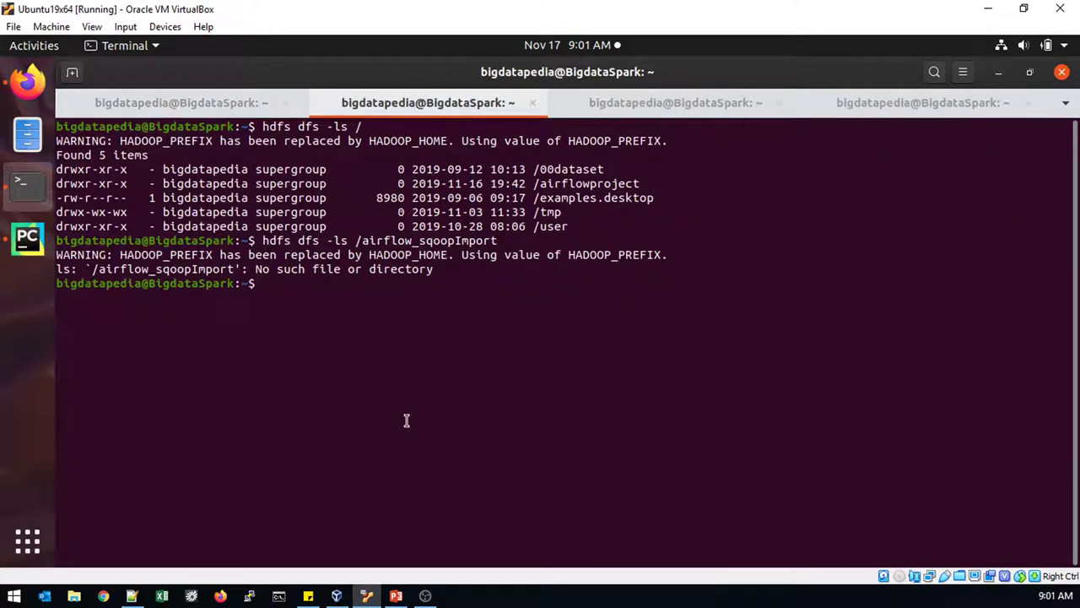
pyautogui.press('Up')
pyautogui.press('Return')
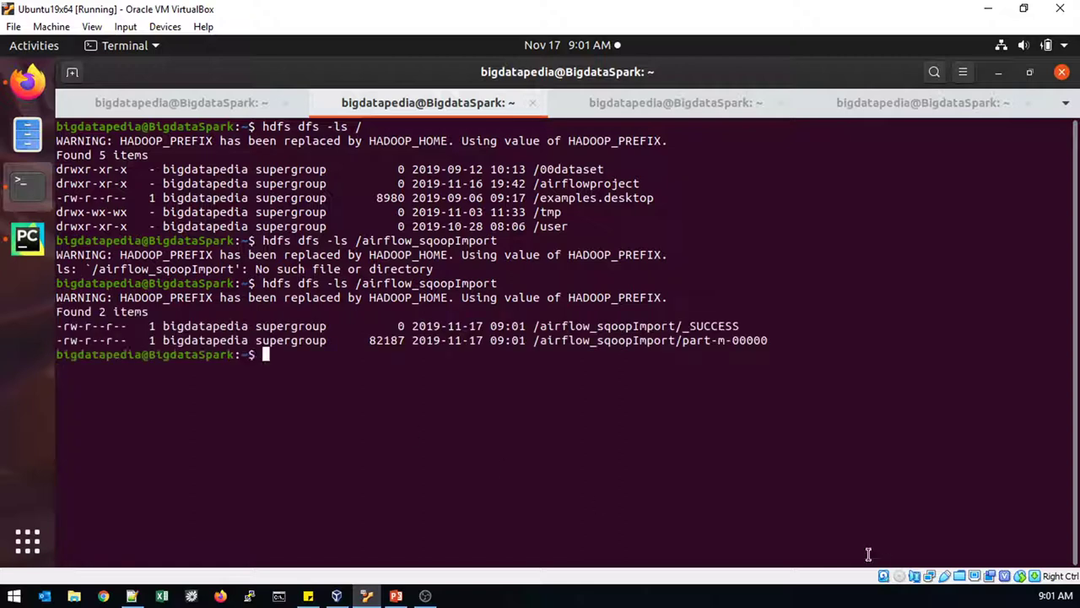
# - Print the imported file's contents with hdfs dfs -cat /airflow_sqoopImport/part-m-00000
pyautogui.doubleClick(640, 338)
pyautogui.hotkey('ctrl', 'c')
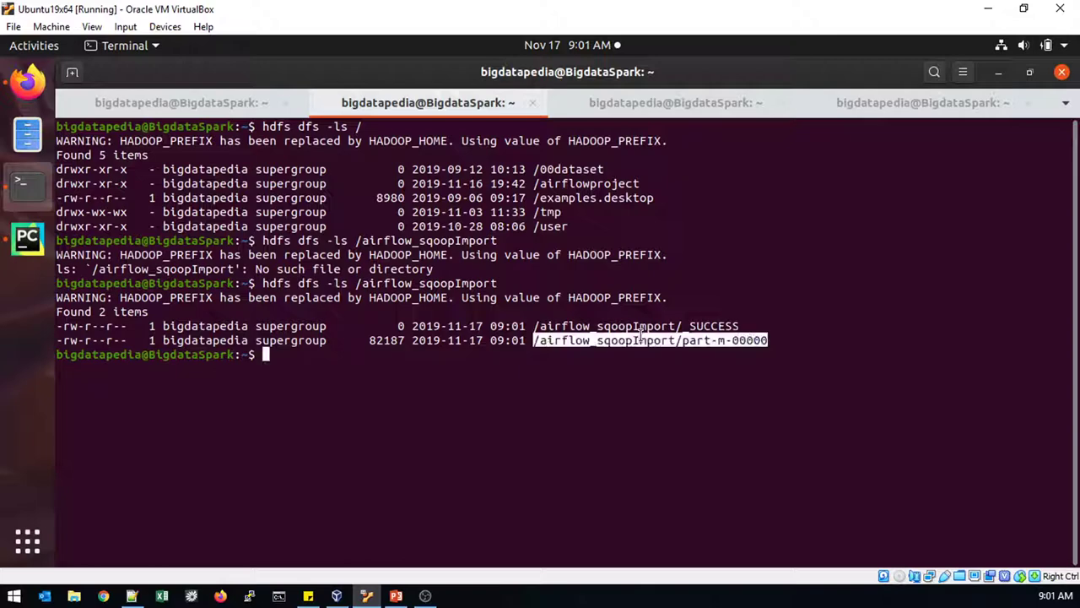
pyautogui.write('hdfs dfs -cat')
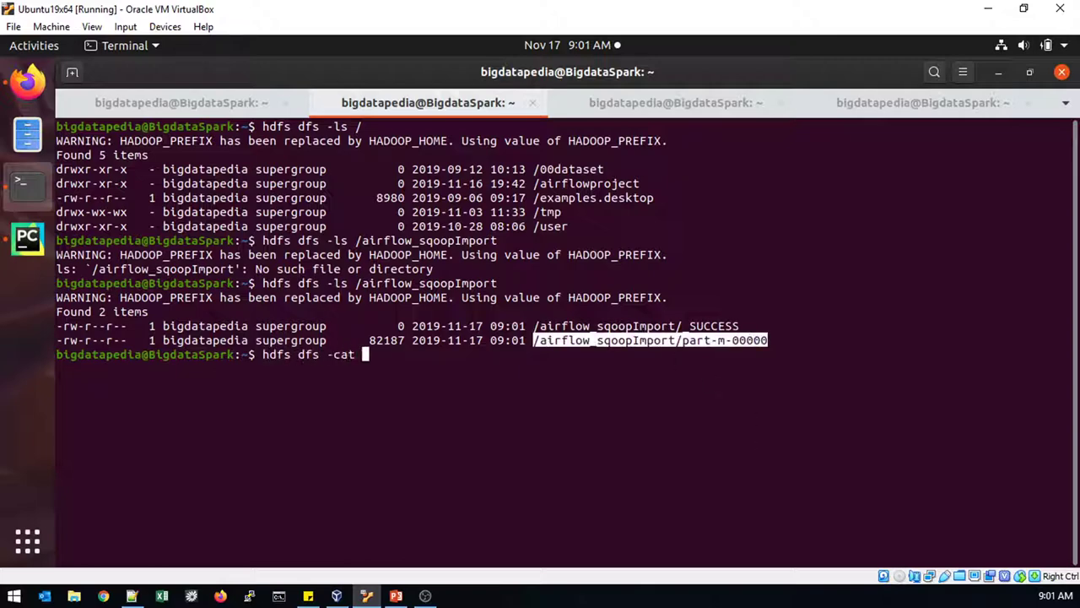
pyautogui.middleClick(798, 489)
pyautogui.press('Return')
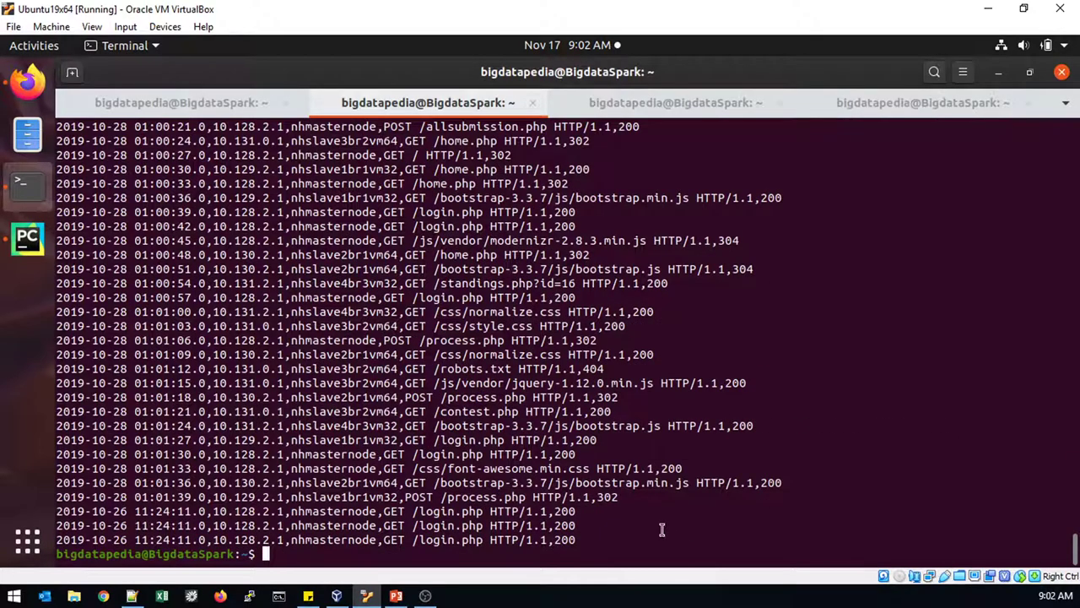
# - Compare the imported HDFS rows with the weblogtest table output in the MySQL terminal session
pyautogui.click(188, 105)
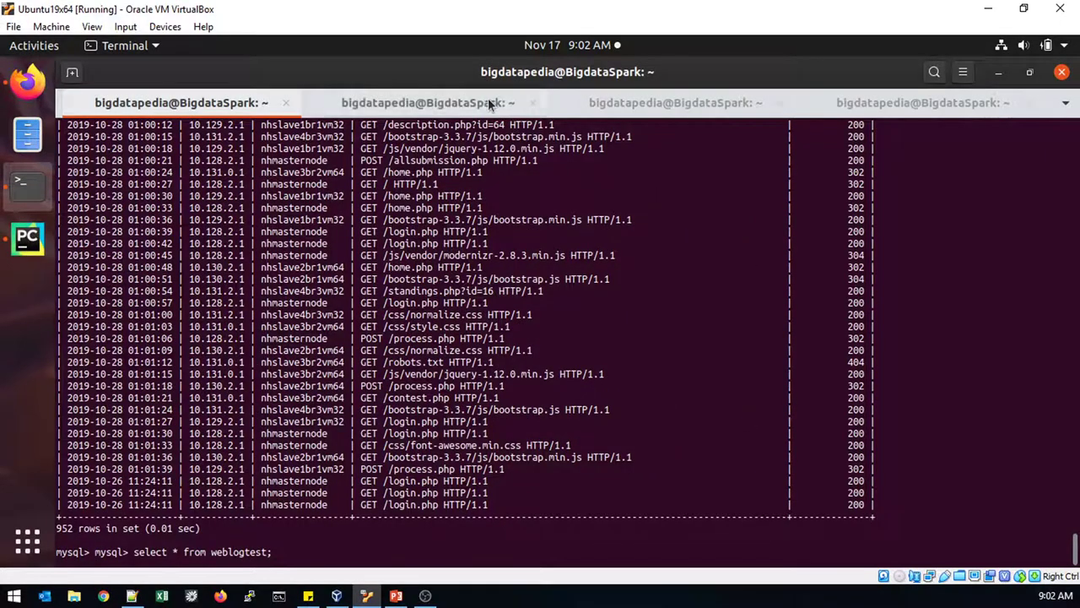
pyautogui.click(487, 103)
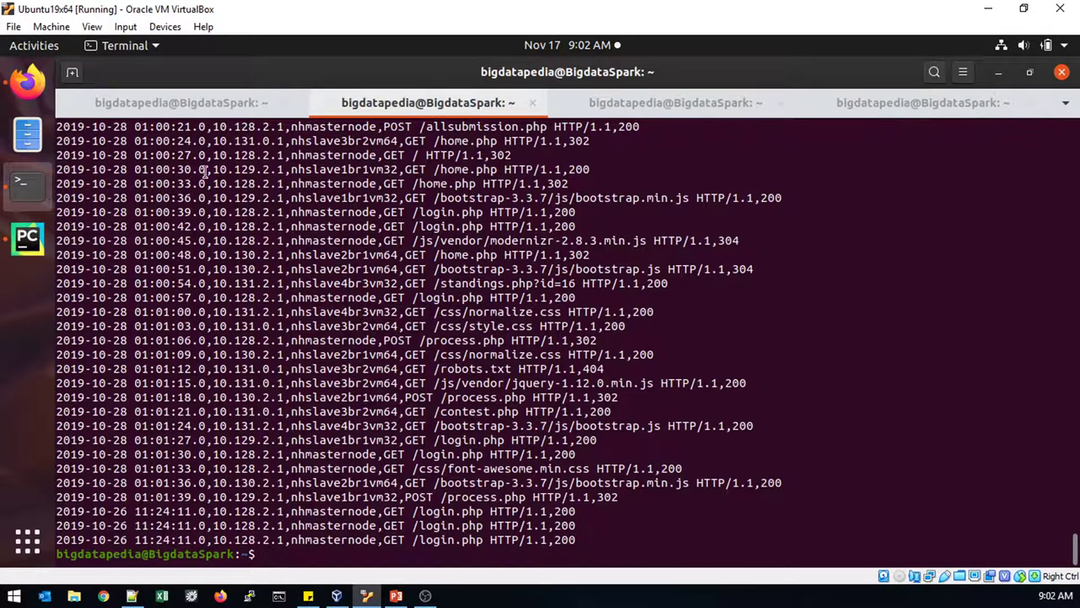
pyautogui.click(181, 106)
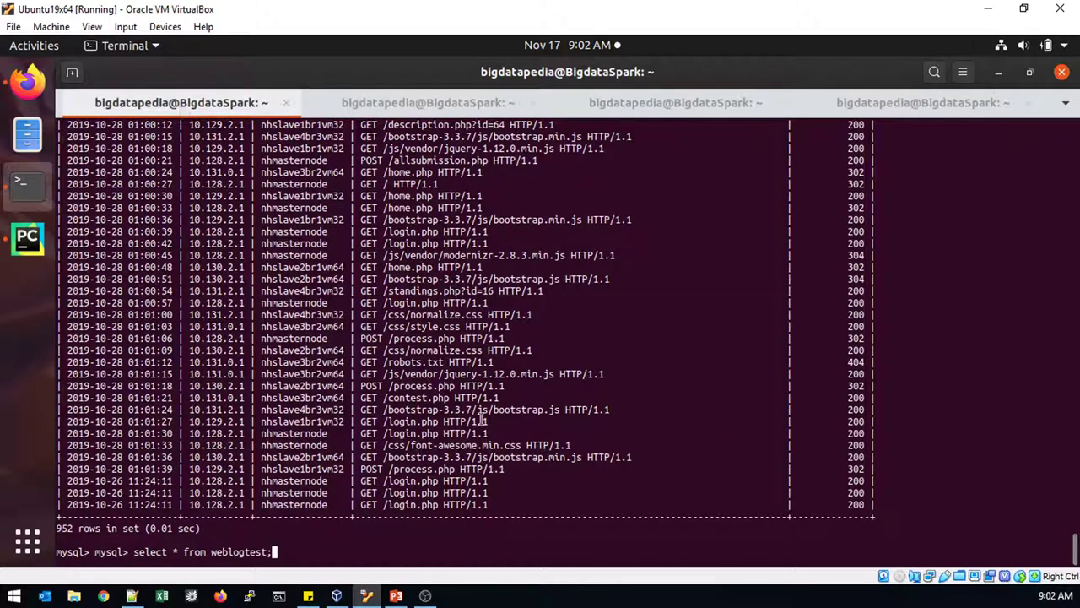
pyautogui.click(475, 104)
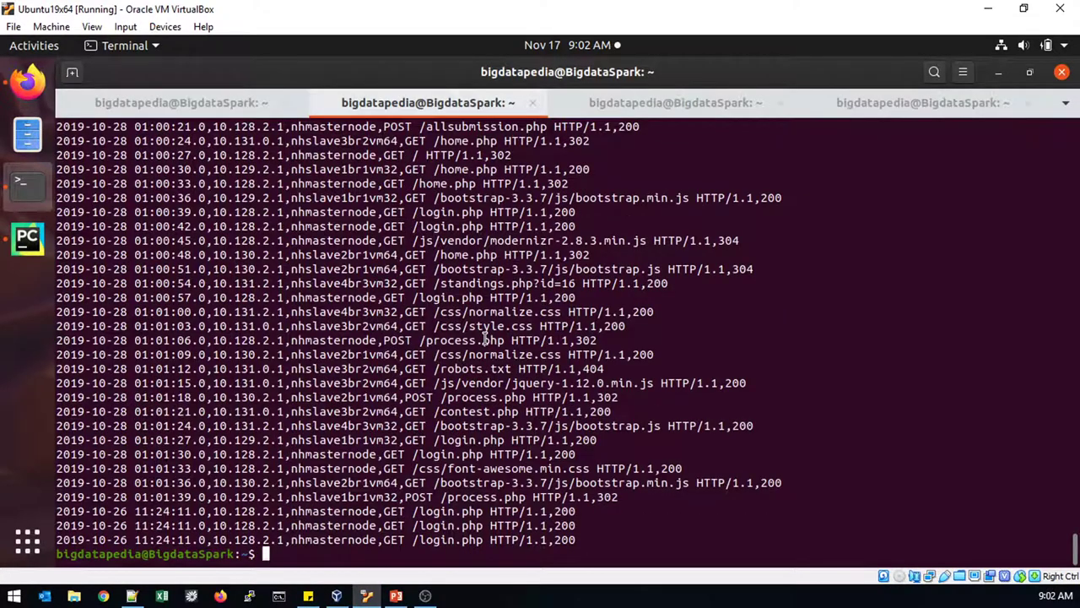
# - Go back to Airflow in the browser and reload the DAGs list and SqoopImport tree view to recheck the DAG run's status
pyautogui.click(27, 239)
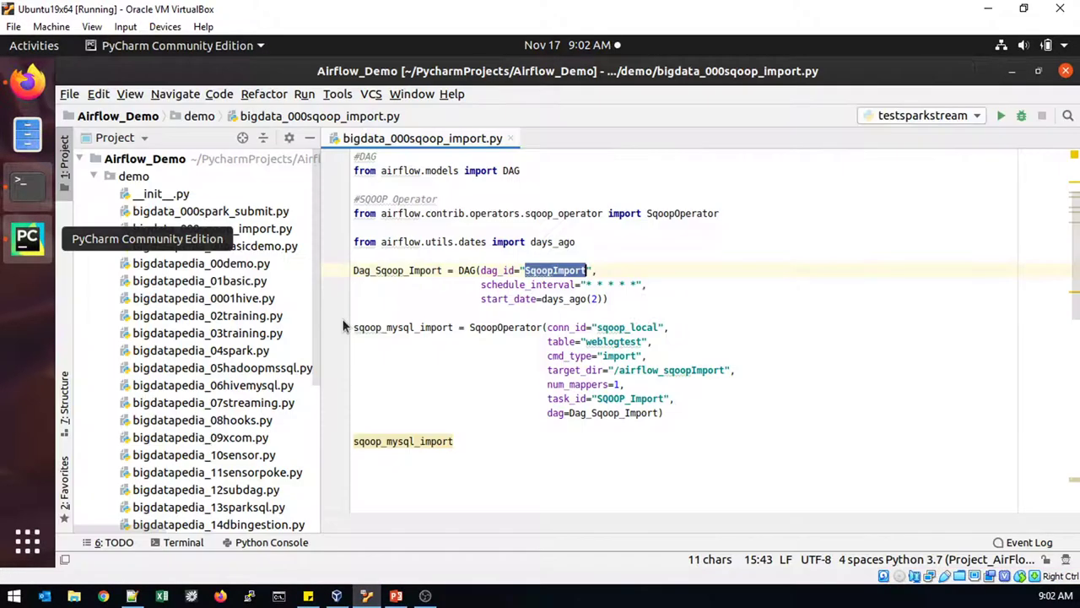
pyautogui.click(27, 81)
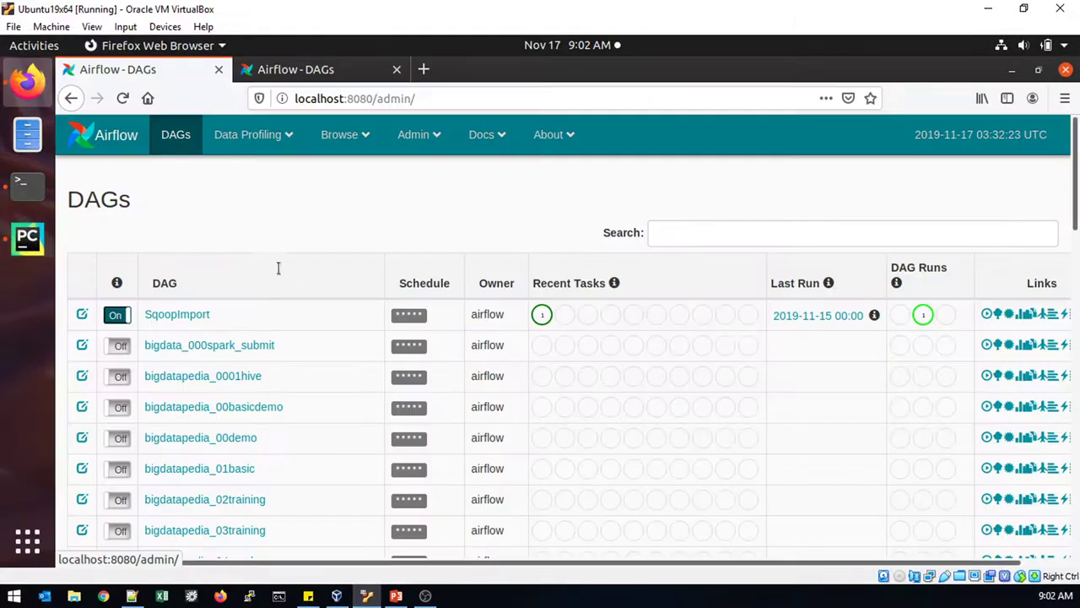
pyautogui.click(175, 139)
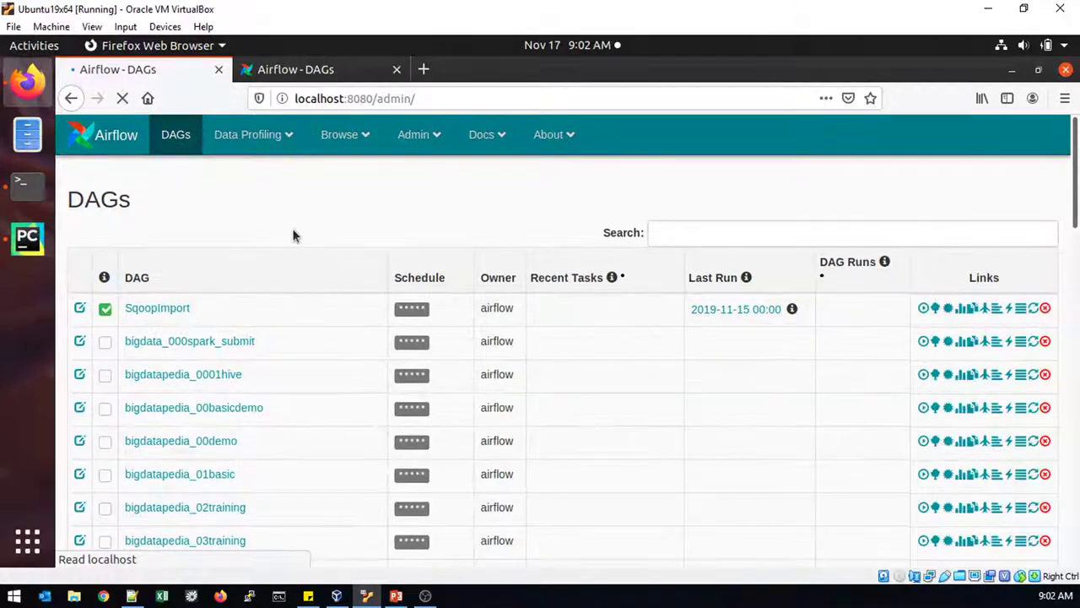
pyautogui.click(309, 74)
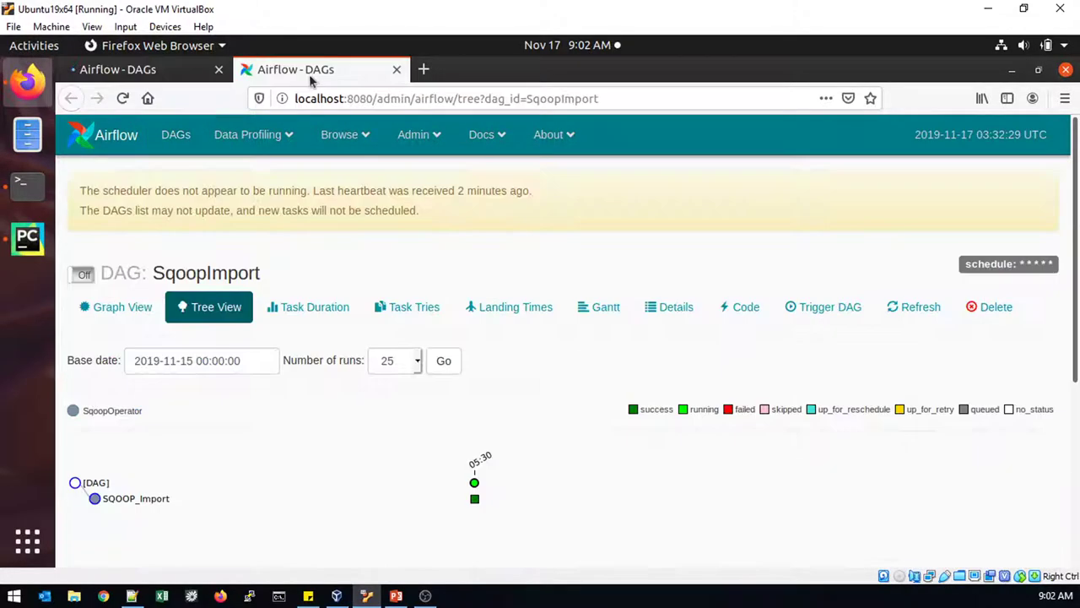
pyautogui.click(122, 98)
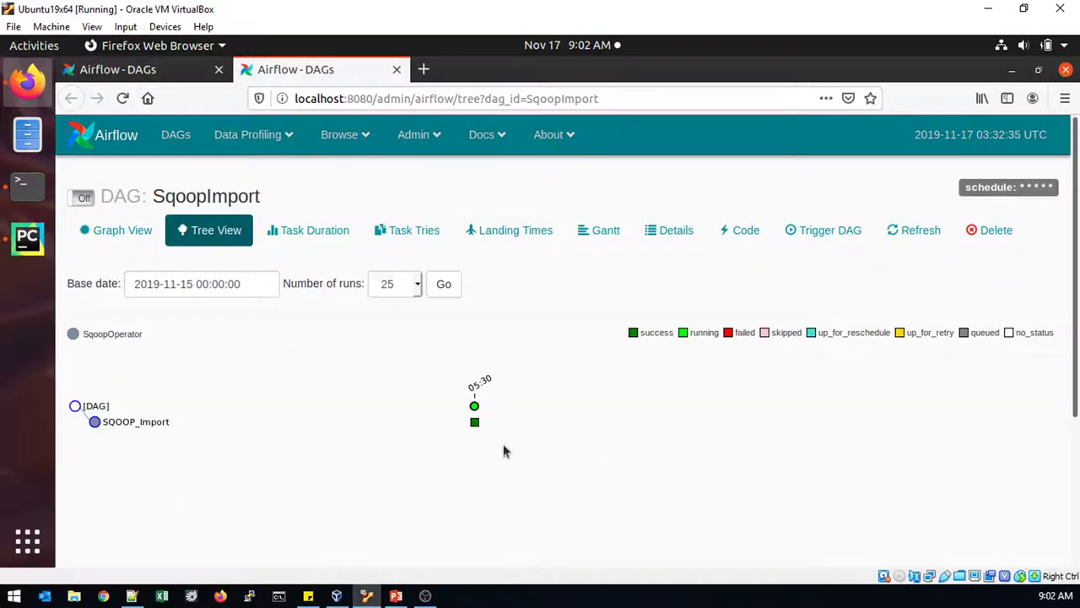
pyautogui.click(121, 99)
pyautogui.click(152, 72)
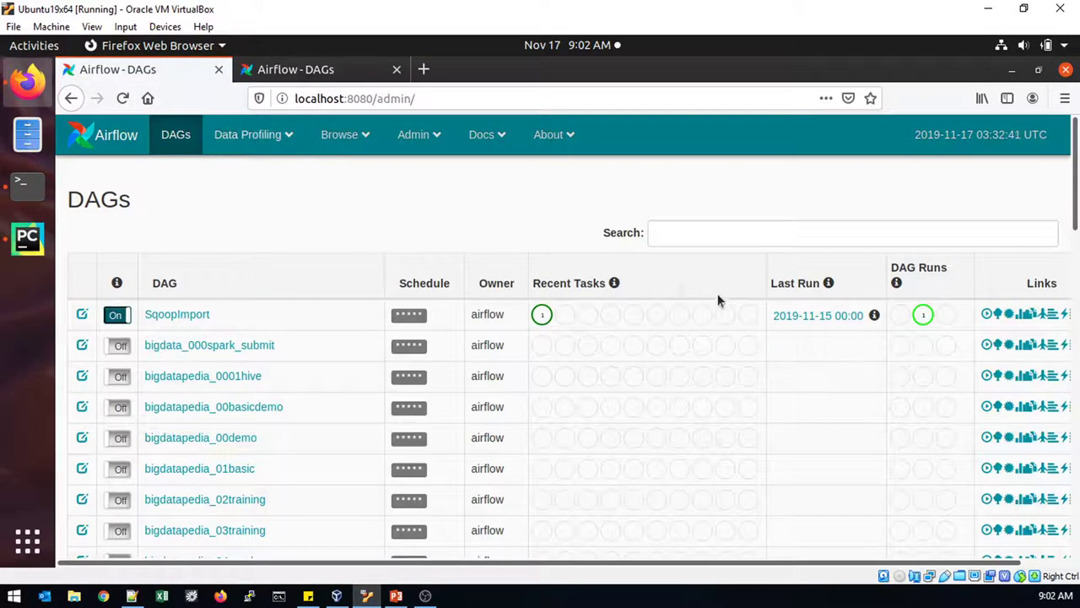
pyautogui.click(123, 98)
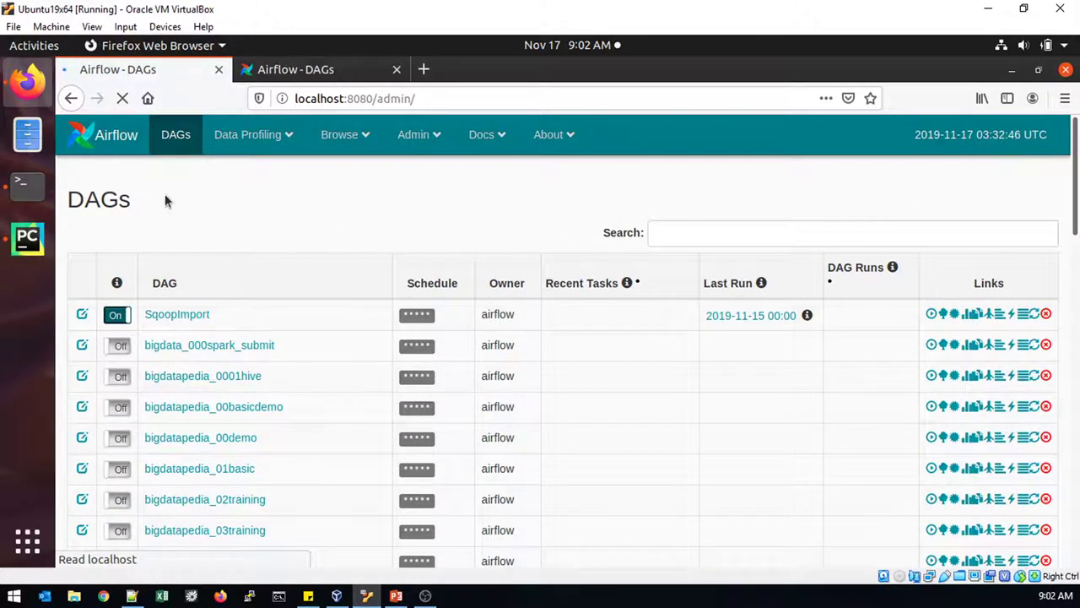
pyautogui.click(293, 72)
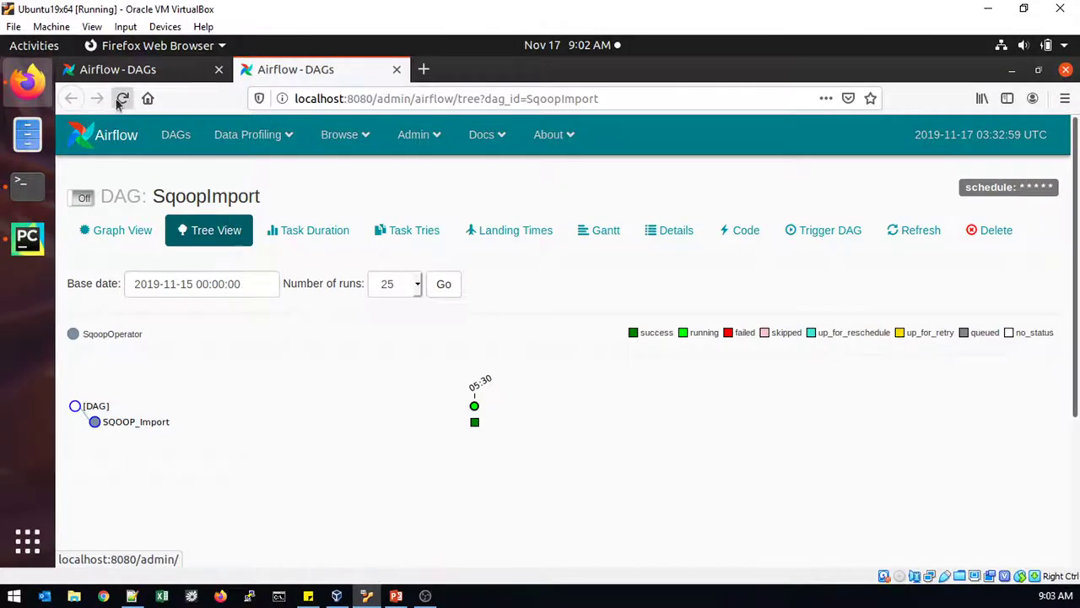
# - Reload the SqoopImport tree view repeatedly to check the status of the second scheduled run
pyautogui.click(121, 100)
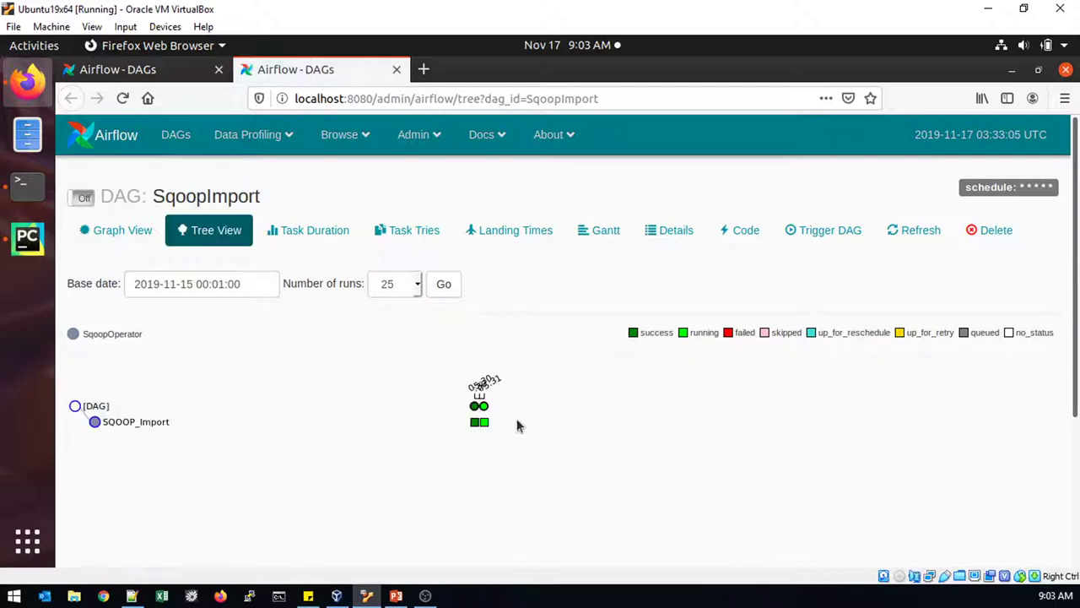
pyautogui.click(122, 98)
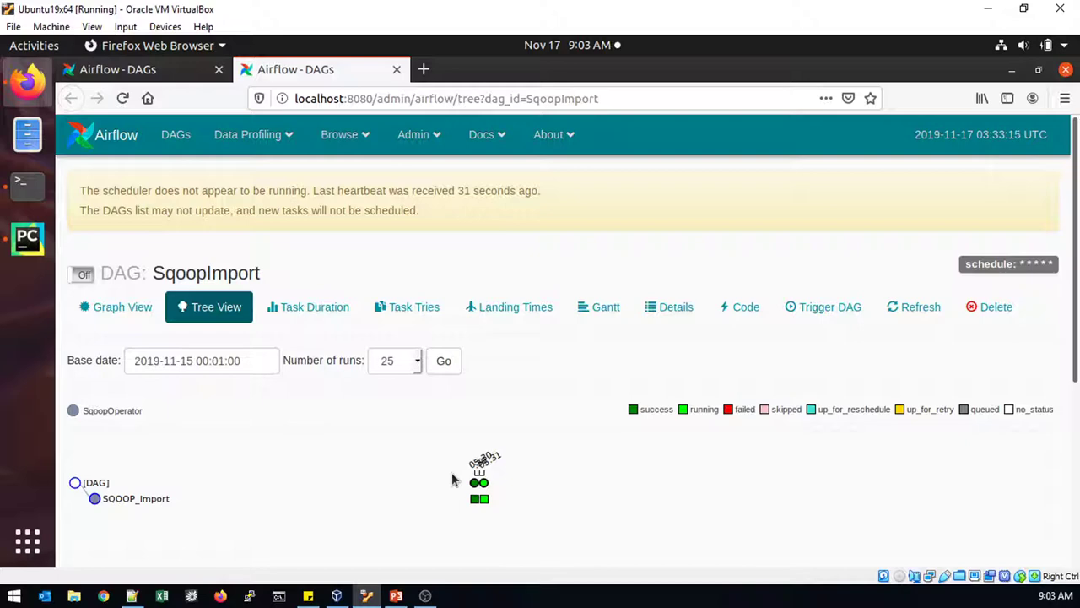
pyautogui.click(122, 99)
pyautogui.click(123, 98)
# - Switch to the terminal and delete the HDFS import directory with hdfs dfs -rm -r /airflow_sqoopImport, clearing the screen first
pyautogui.click(27, 184)
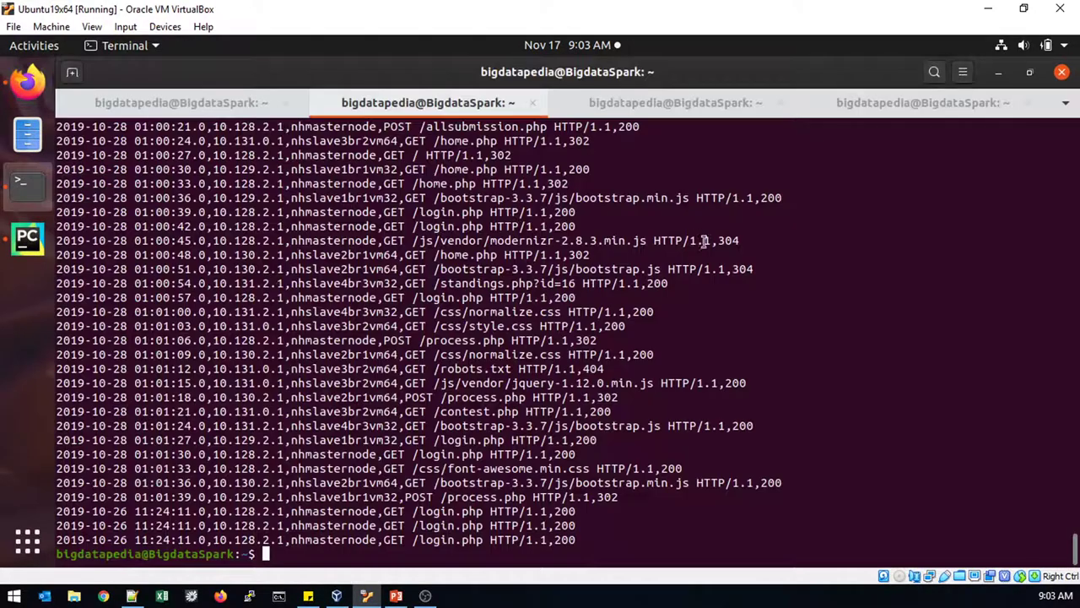
pyautogui.press('Up')
pyautogui.press('Up')
pyautogui.press('Up')
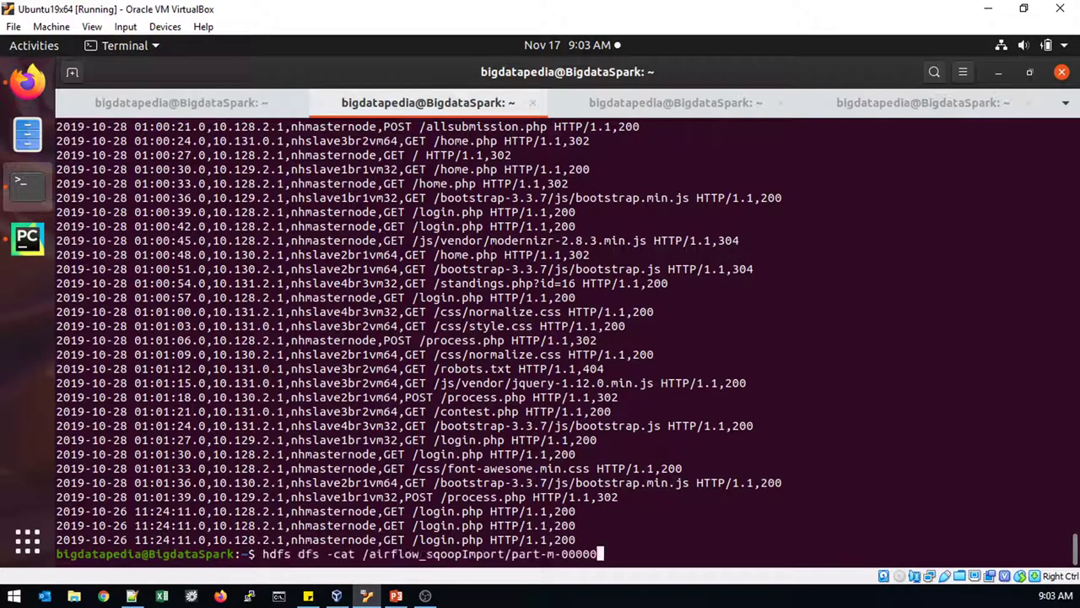
pyautogui.press('Down')
pyautogui.press('Left')
pyautogui.press('Left')
pyautogui.press('Left')
pyautogui.press('Left')
pyautogui.press('Left')
pyautogui.press('Left')
pyautogui.press('Left')
pyautogui.press('Left')
pyautogui.press('Left')
pyautogui.press('Left')
pyautogui.press('Left')
pyautogui.press('Left')
pyautogui.press('Left')
pyautogui.press('Left')
pyautogui.press('Left')
pyautogui.press('Left')
pyautogui.press('Left')
pyautogui.press('Left')
pyautogui.press('Left')
pyautogui.press('Left')
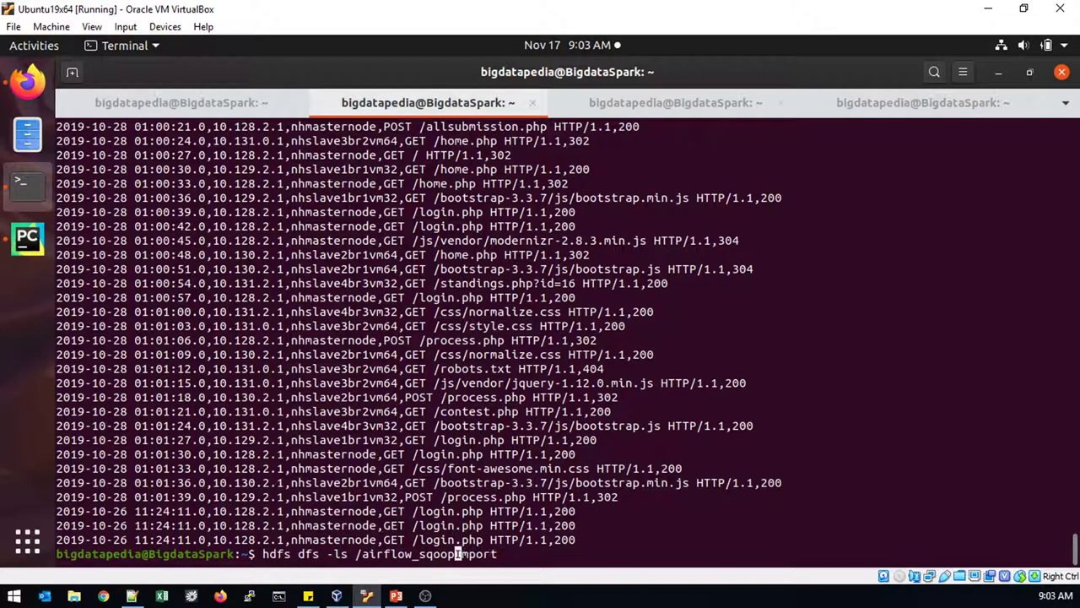
pyautogui.press('BackSpace')
pyautogui.press('BackSpace')
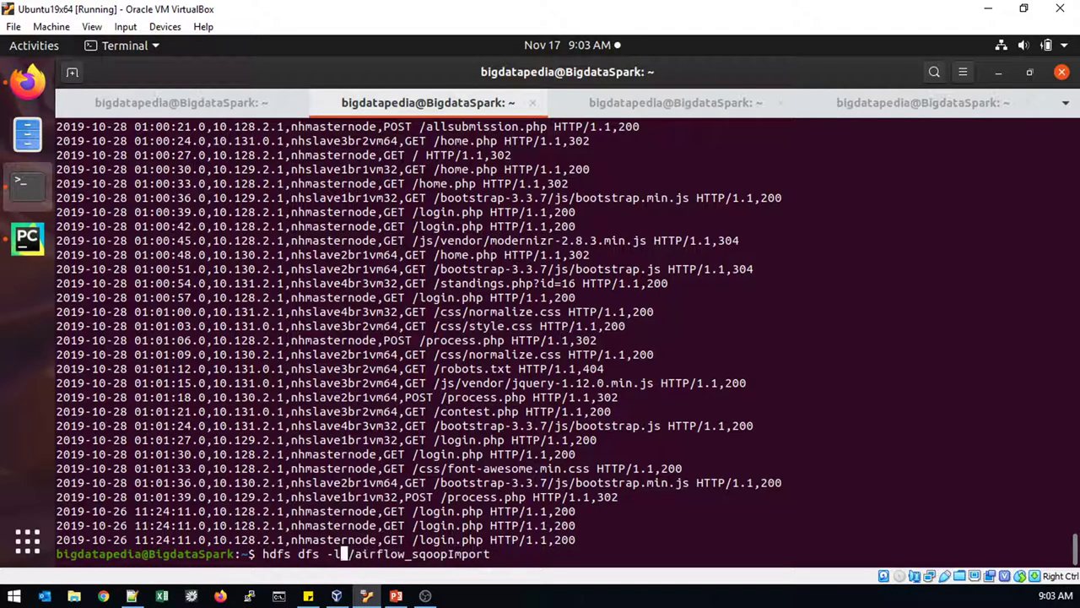
pyautogui.write('rm -r')
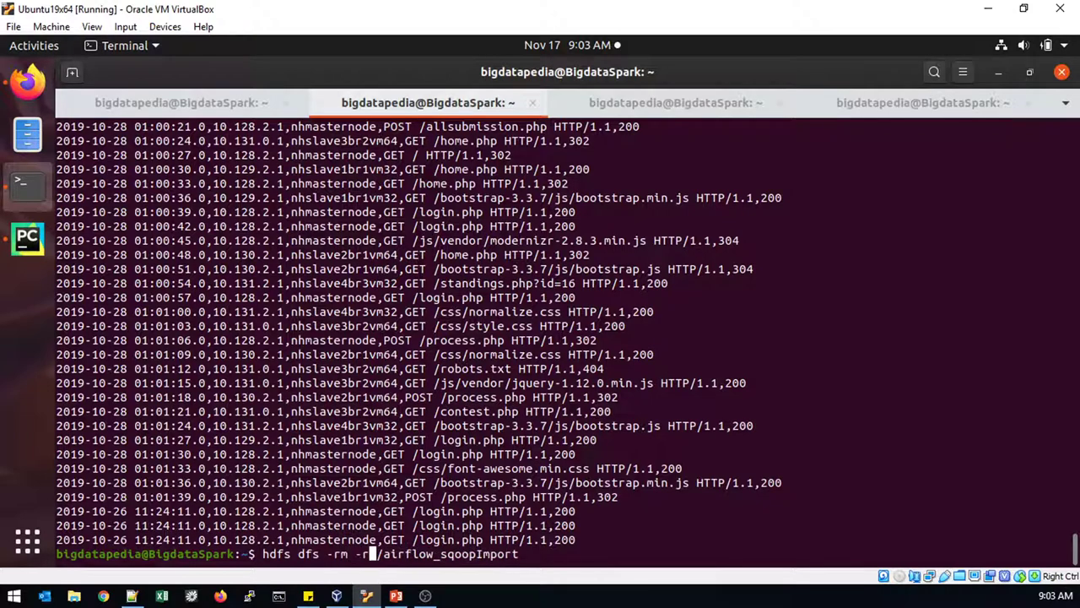
pyautogui.hotkey('ctrl', 'l')
pyautogui.press('Return')
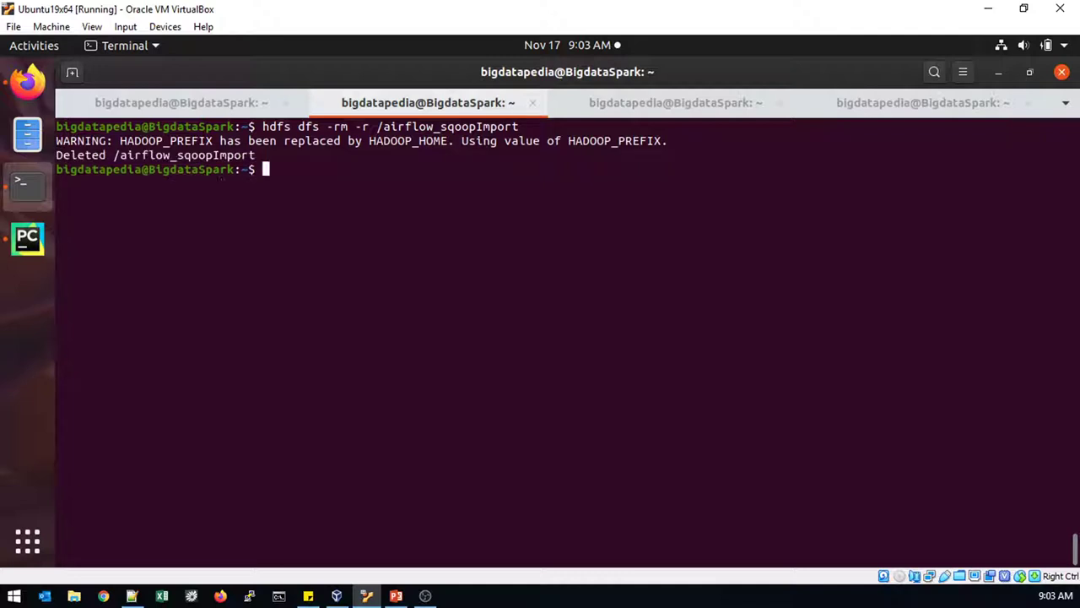
# - Check that the import directory is gone by rerunning hdfs dfs -ls /airflow_sqoopImport
pyautogui.press('Up')
pyautogui.press('Up')
pyautogui.press('Up')
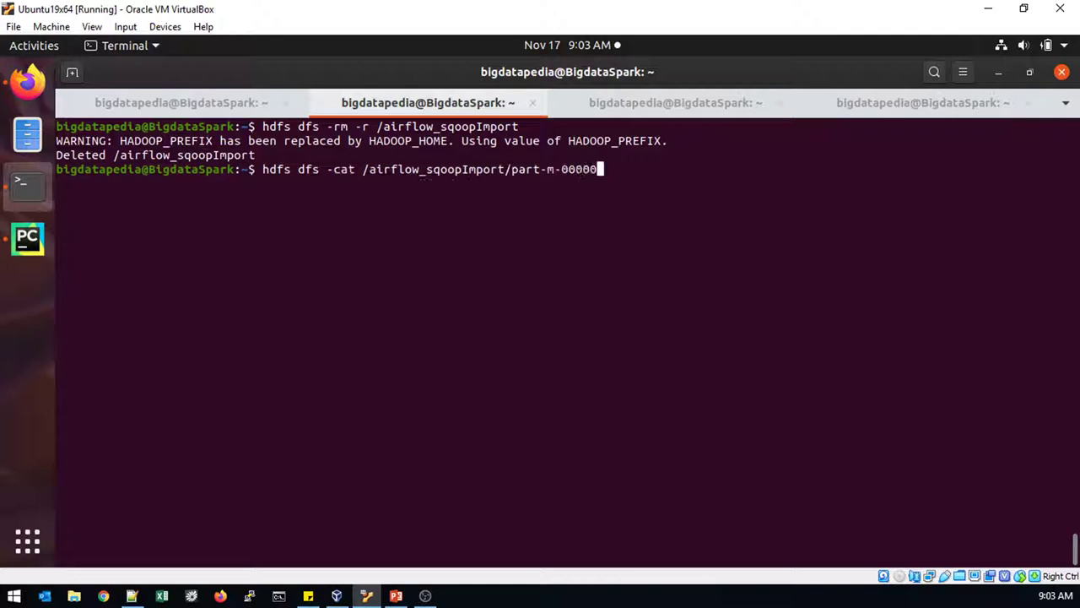
pyautogui.press('Return')
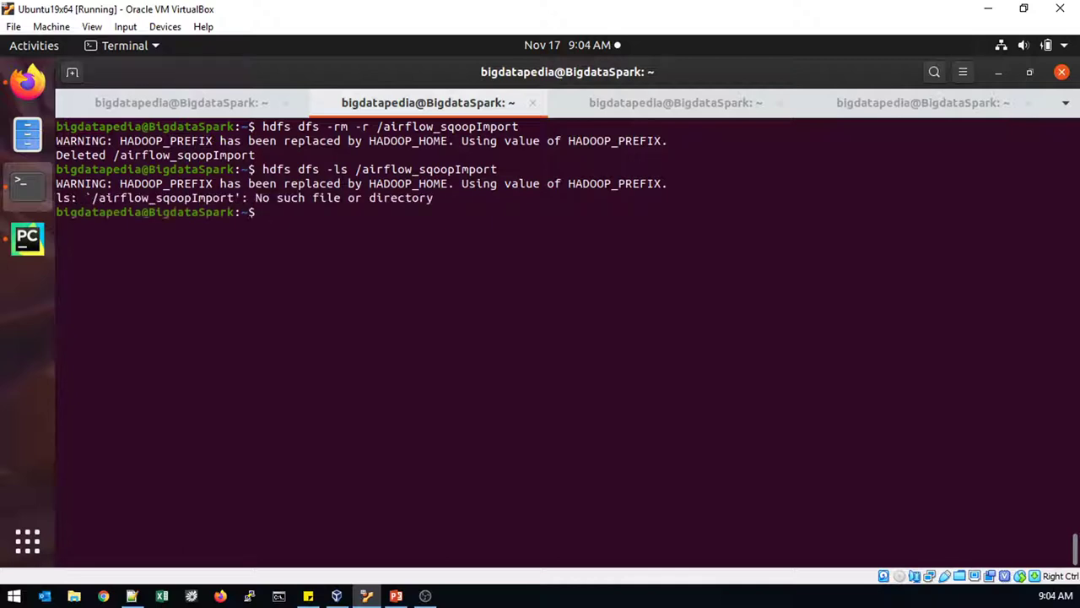
# - Return to Airflow in the browser and reload the tree view and DAGs list to check the SqoopImport run statuses
pyautogui.click(34, 79)
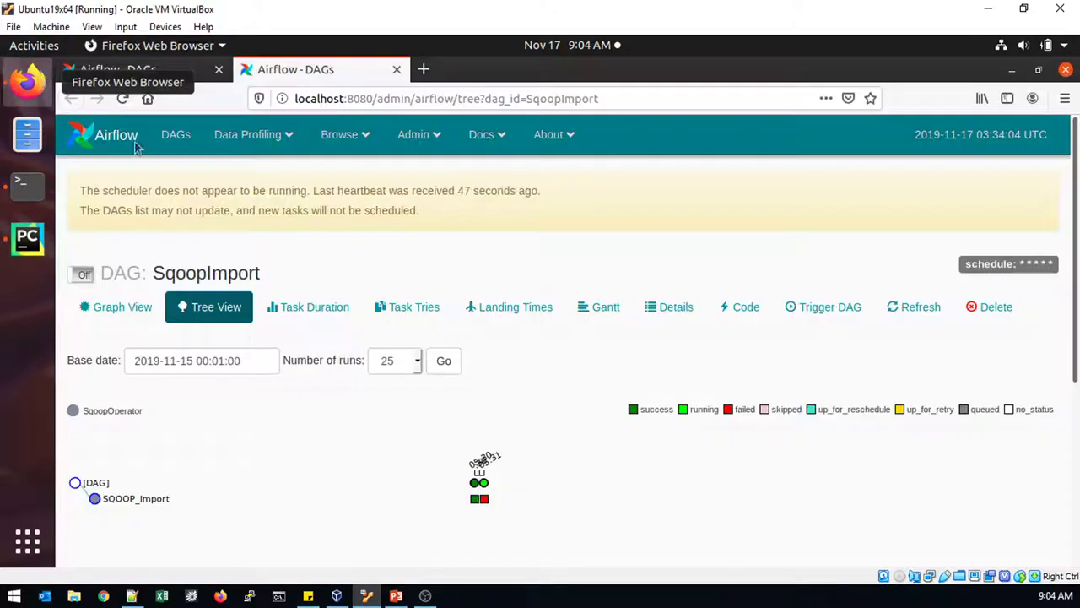
pyautogui.click(122, 99)
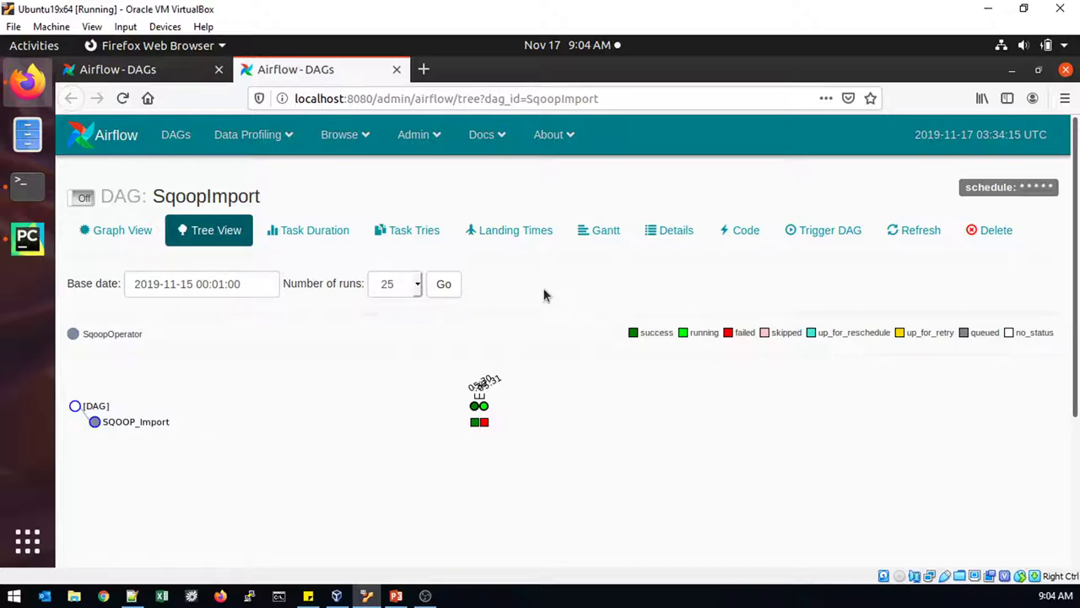
pyautogui.click(173, 72)
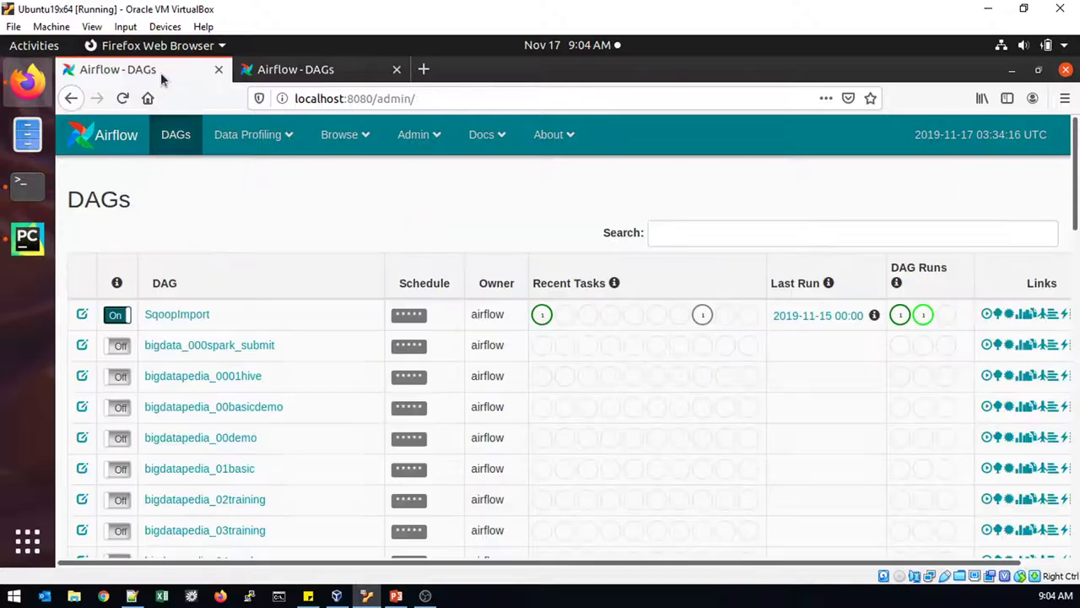
pyautogui.click(122, 99)
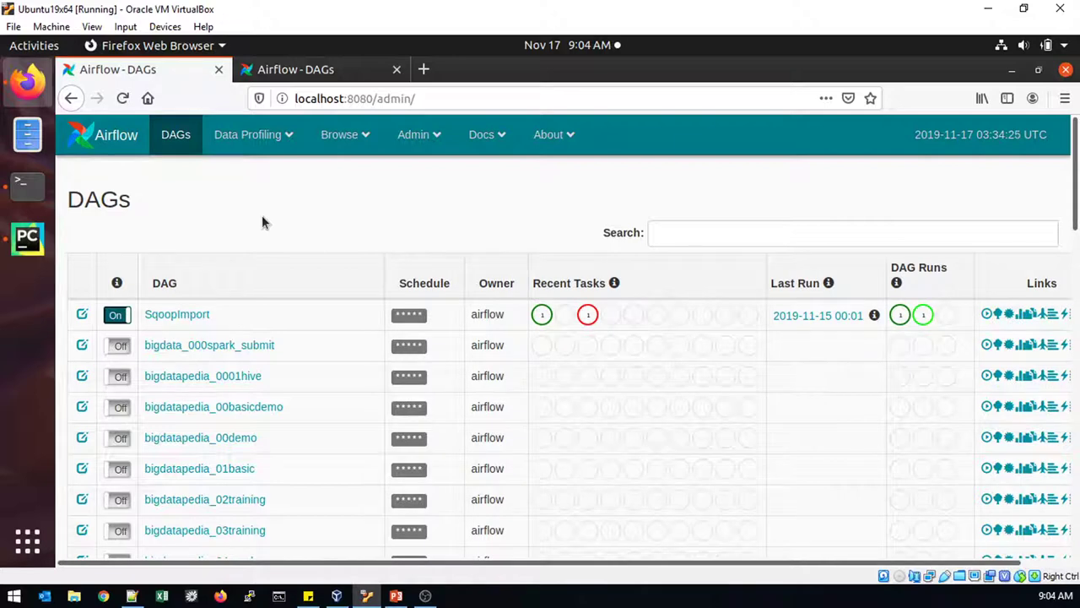
pyautogui.click(290, 71)
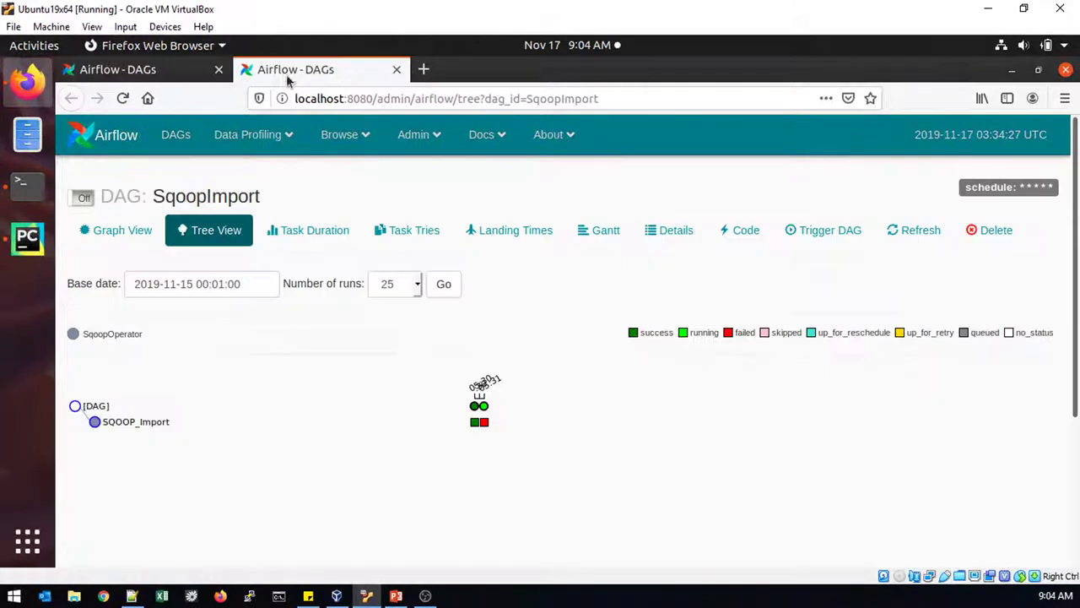
pyautogui.click(123, 98)
# - Try to run the failed SQOOP_Import task instance of 2019-11-15T00:01:00 manually, and reload the tree view
pyautogui.click(483, 423)
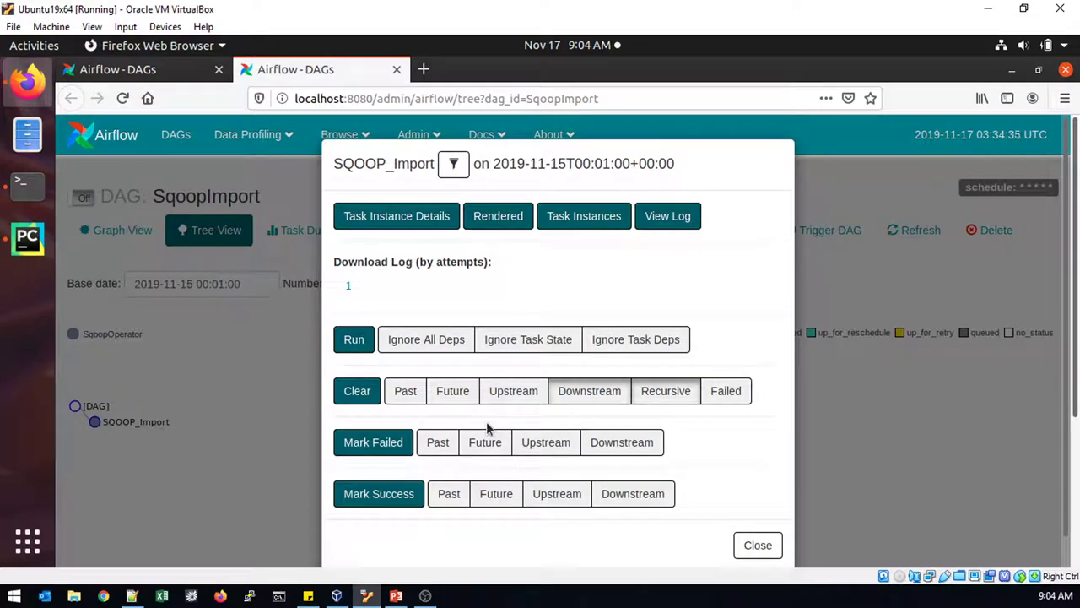
pyautogui.click(358, 346)
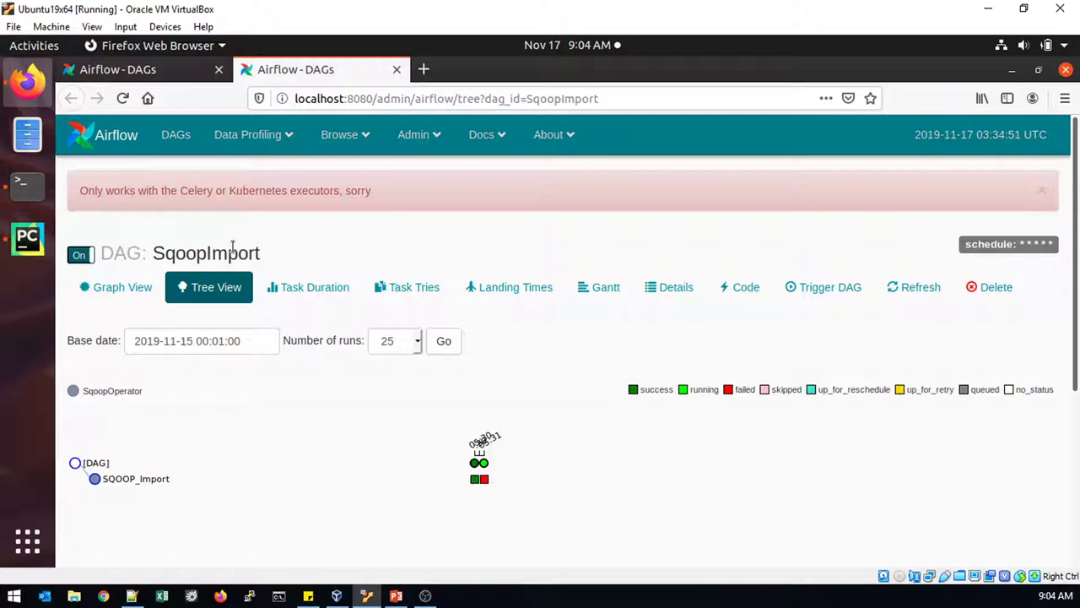
pyautogui.click(123, 99)
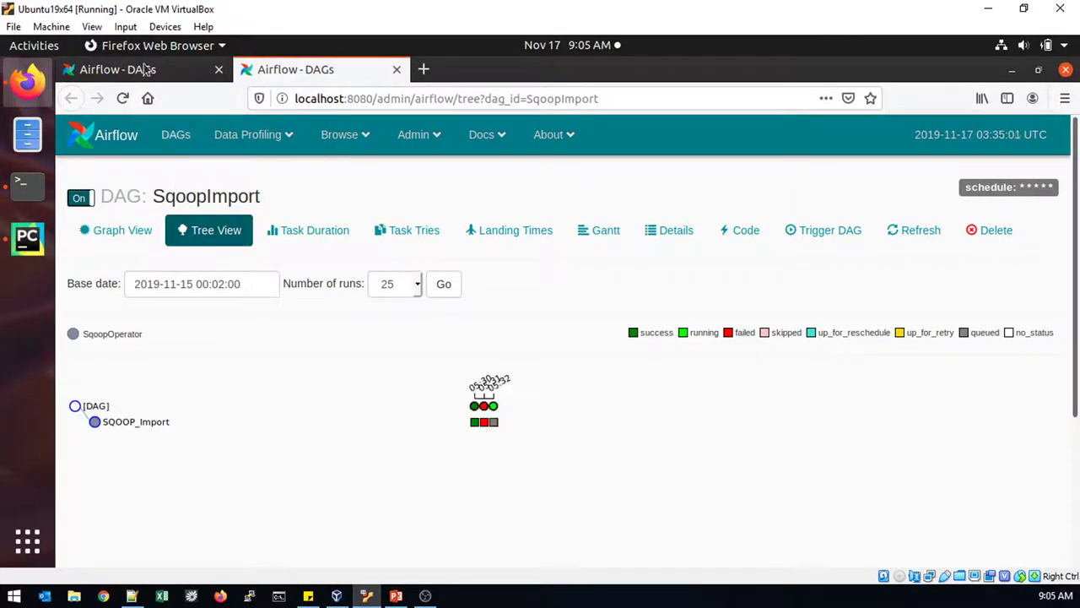
pyautogui.click(126, 72)
pyautogui.click(123, 99)
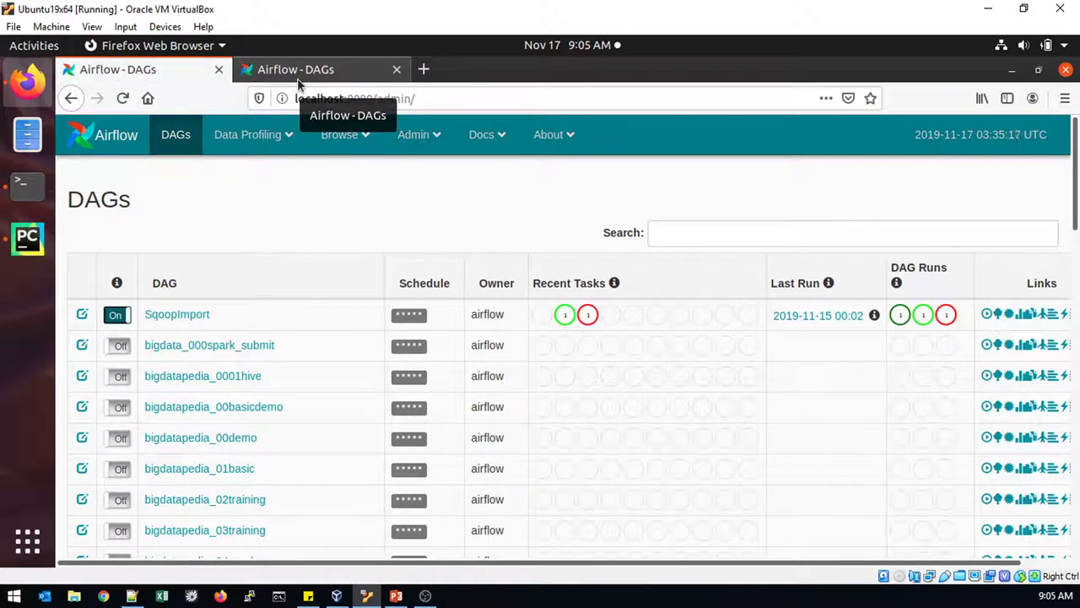
pyautogui.click(297, 75)
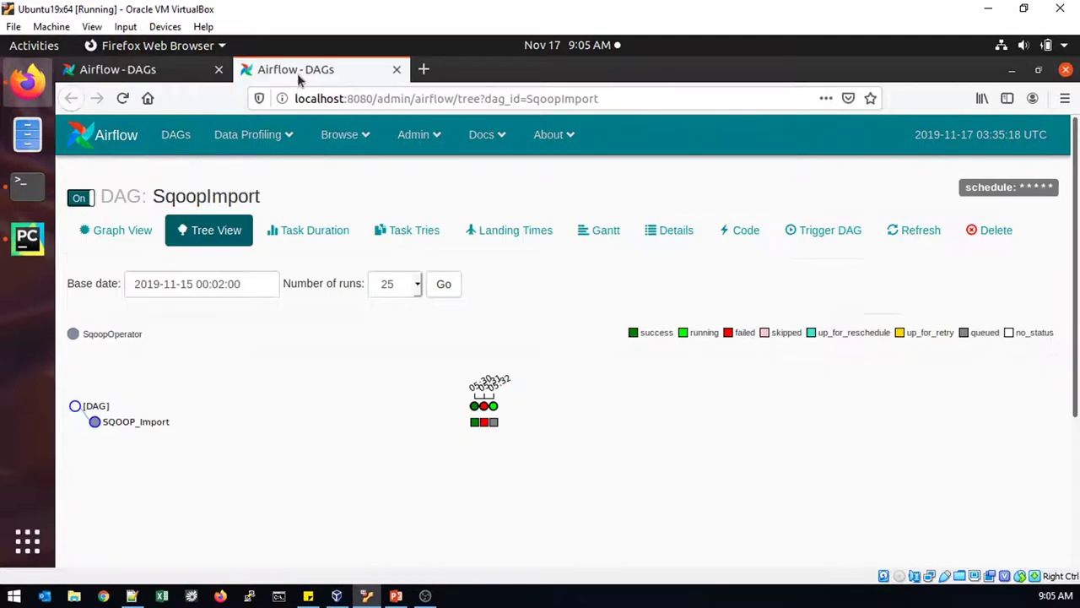
pyautogui.click(122, 98)
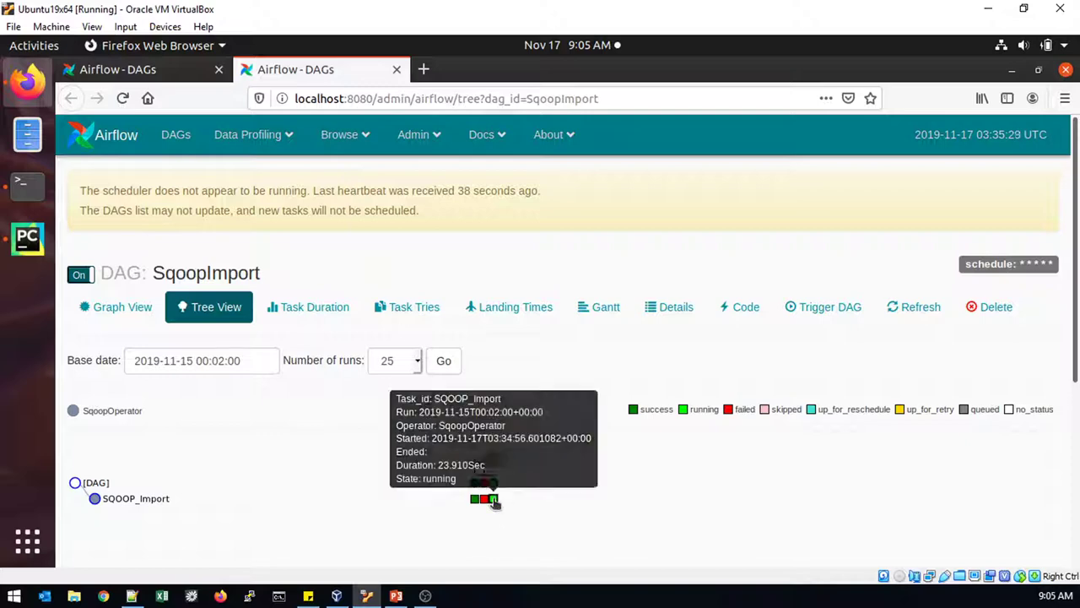
pyautogui.click(122, 98)
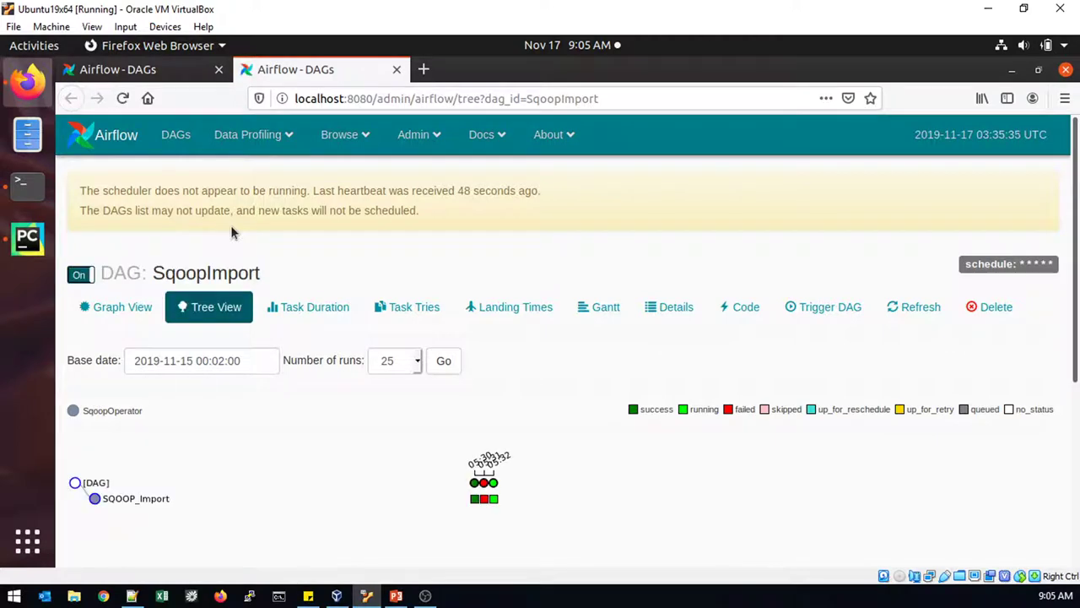
# - Set the tree view's number of runs to 5 and reload the page
pyautogui.click(395, 376)
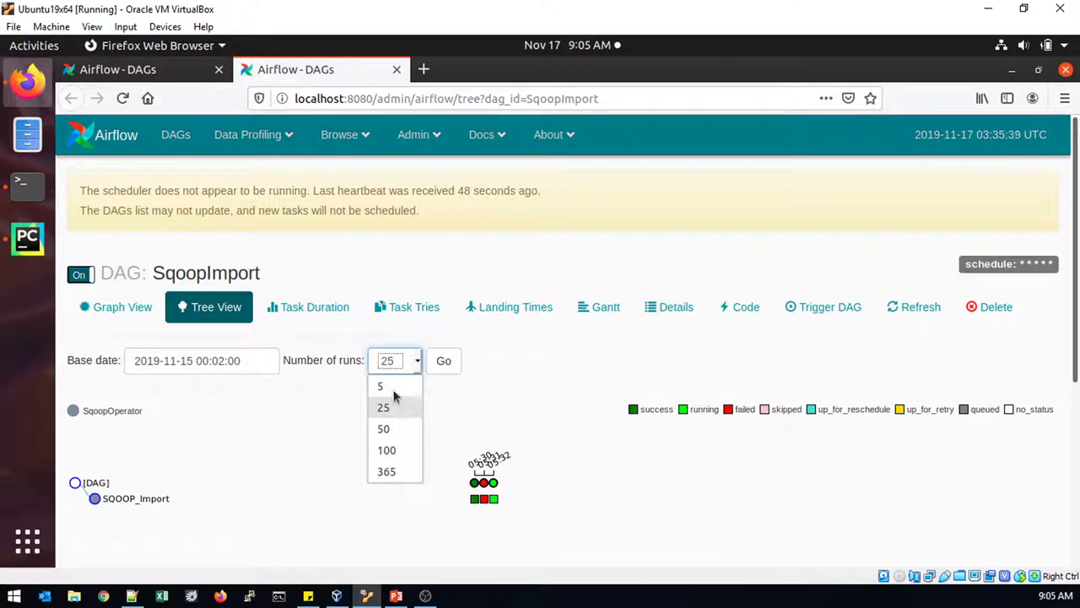
pyautogui.click(393, 396)
pyautogui.press('Up')
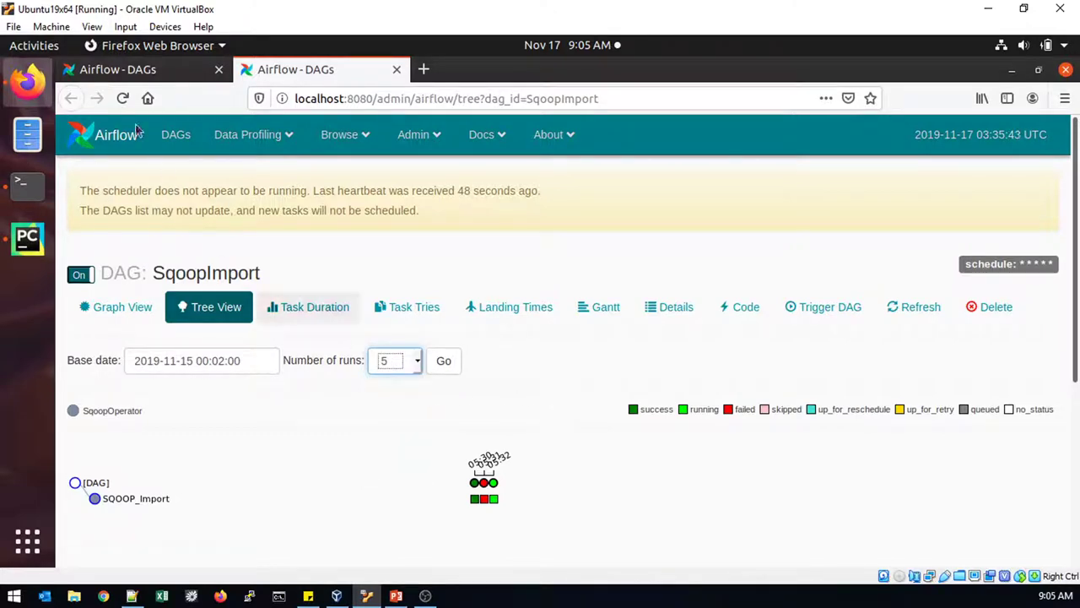
pyautogui.click(121, 98)
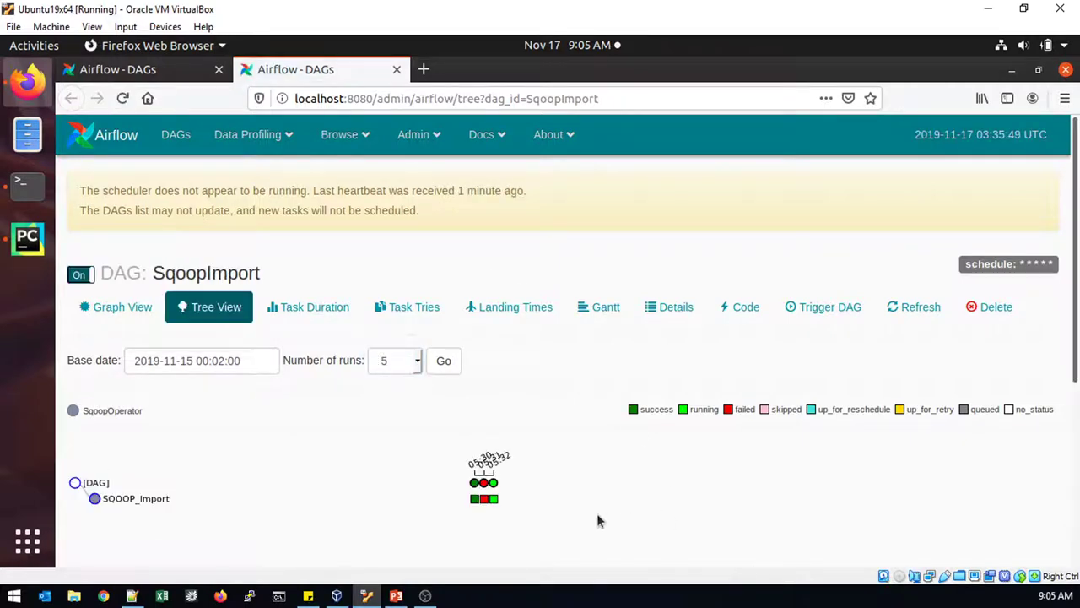
# - Keep reloading the tree view to monitor the SQOOP_Import task of the 00:02 run until it finishes
pyautogui.moveTo(495, 499)
pyautogui.click(123, 98)
pyautogui.click(123, 98)
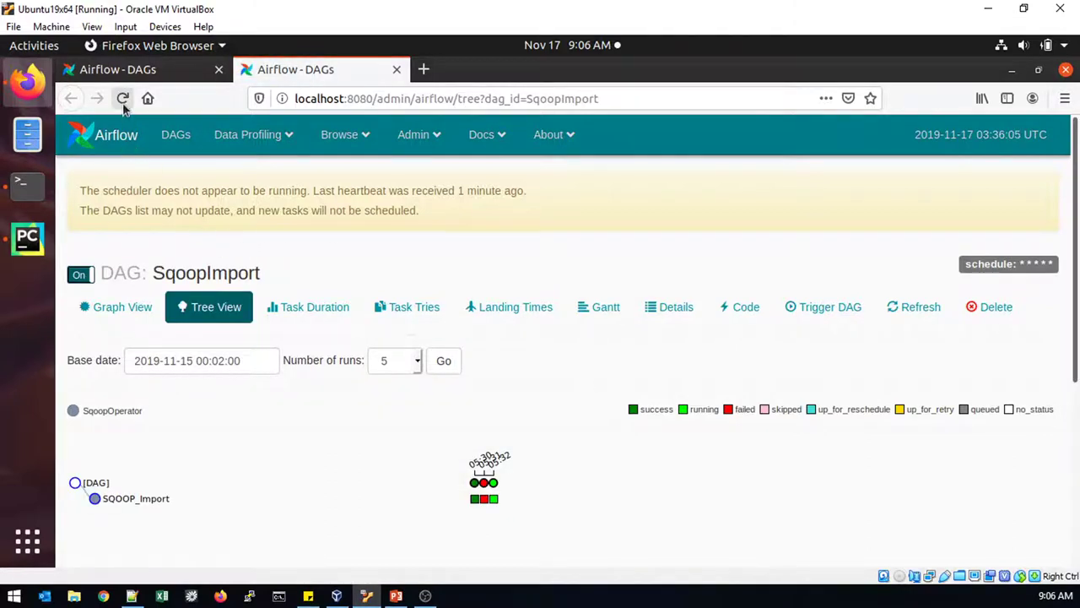
pyautogui.click(122, 98)
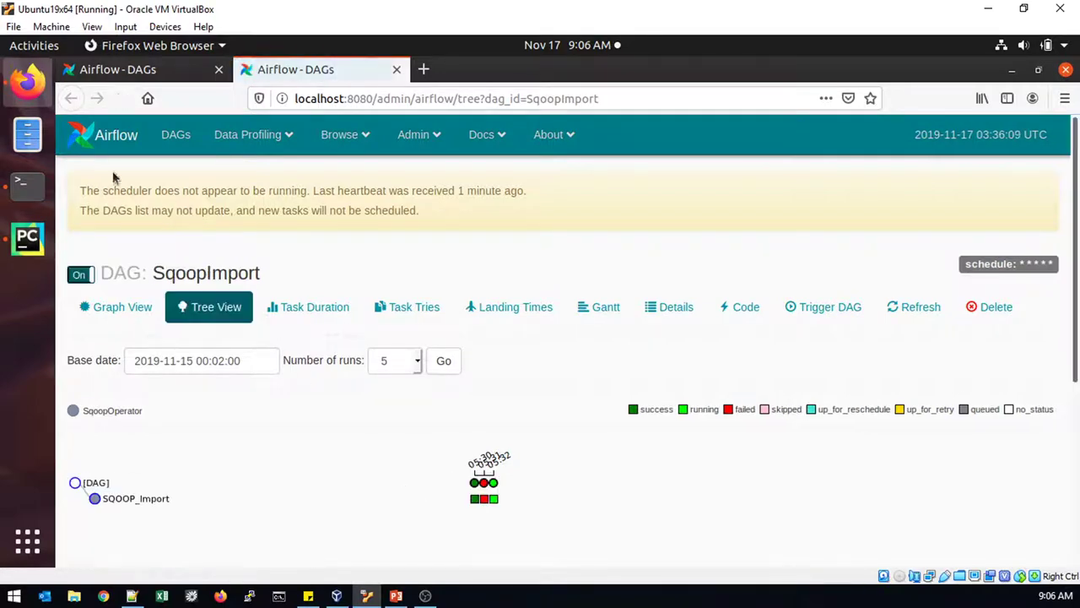
pyautogui.click(122, 98)
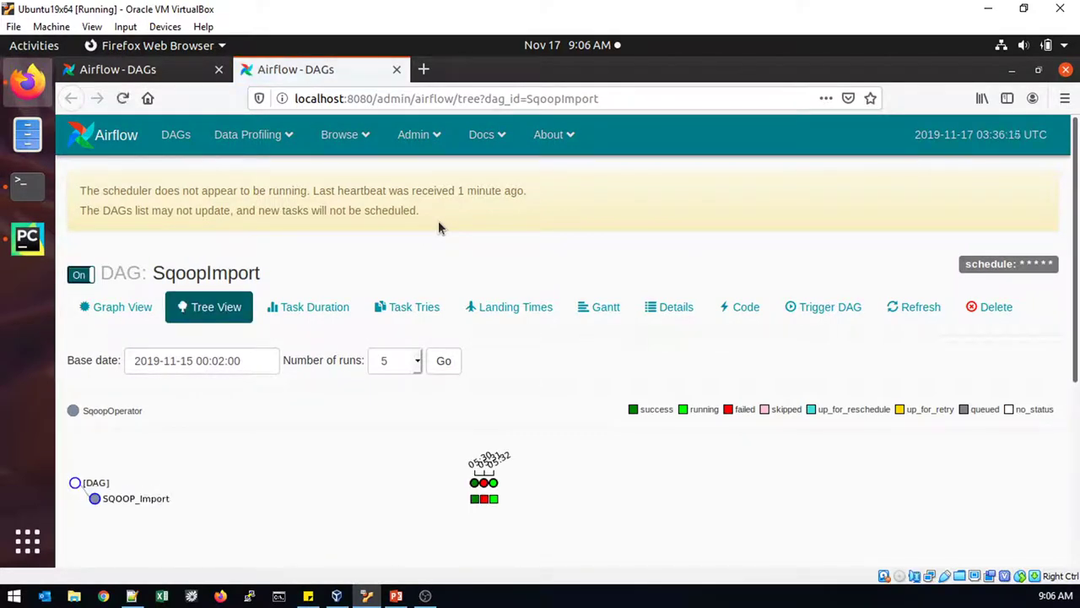
pyautogui.click(122, 98)
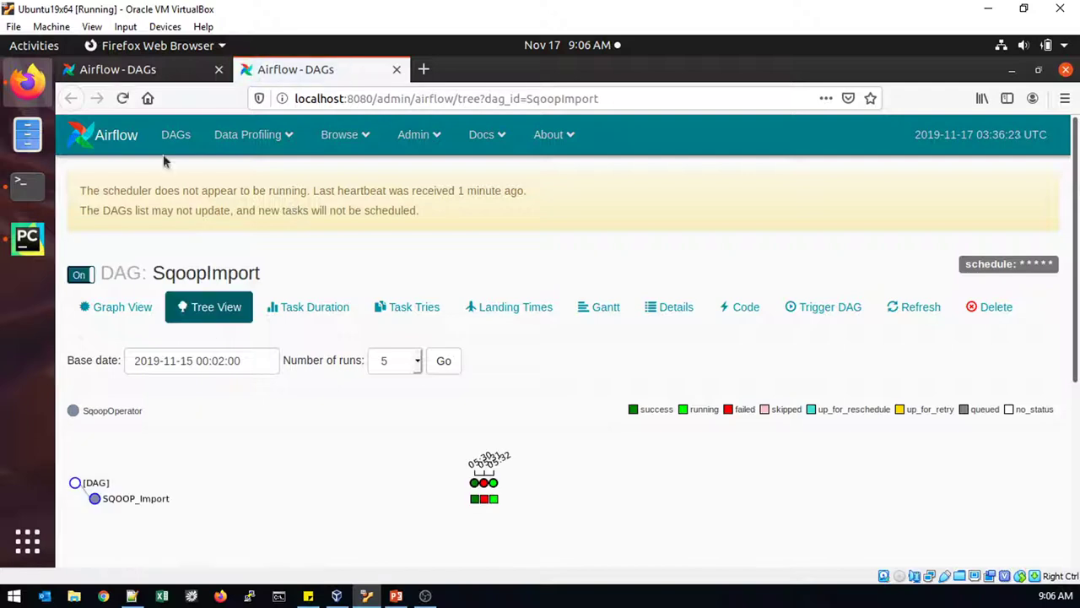
pyautogui.click(122, 97)
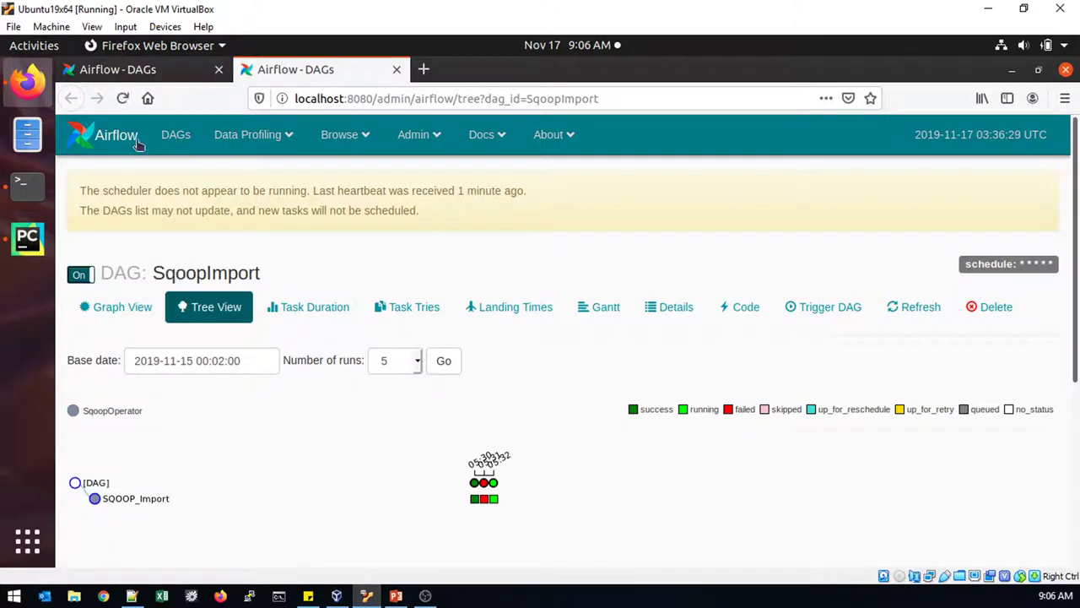
pyautogui.click(123, 99)
pyautogui.click(123, 99)
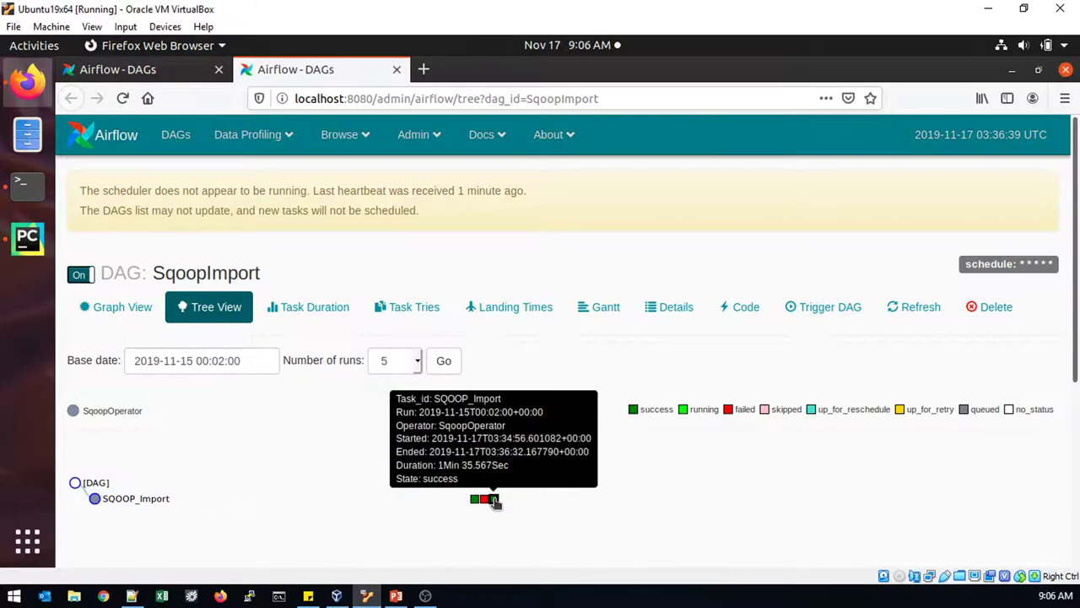
# - Switch to the terminal and list the newly imported files with hdfs dfs -ls /airflow_sqoopImport
pyautogui.click(27, 185)
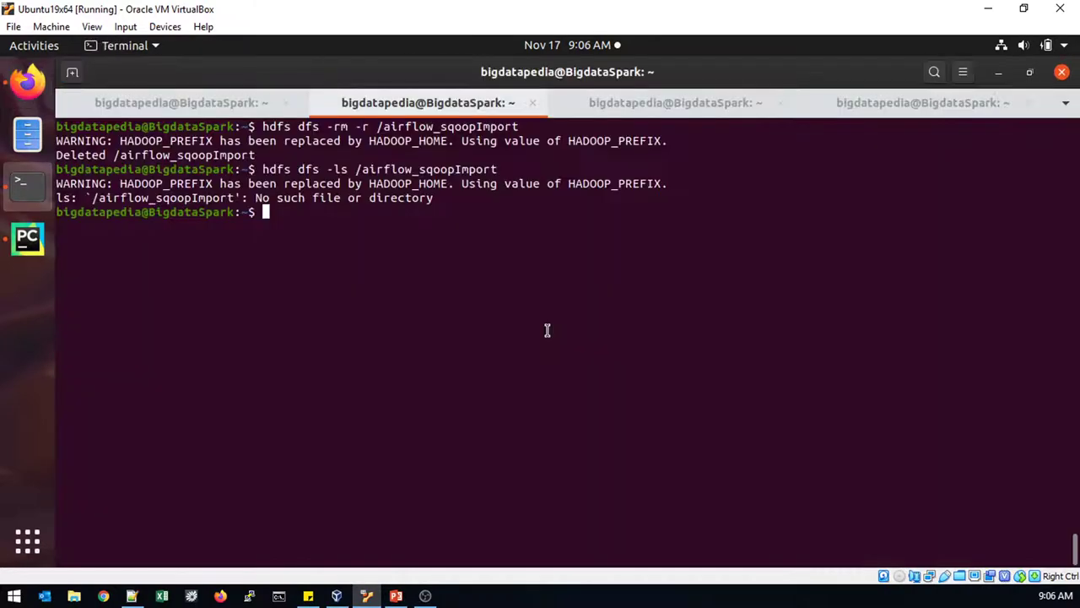
pyautogui.press('Up')
pyautogui.press('Return')
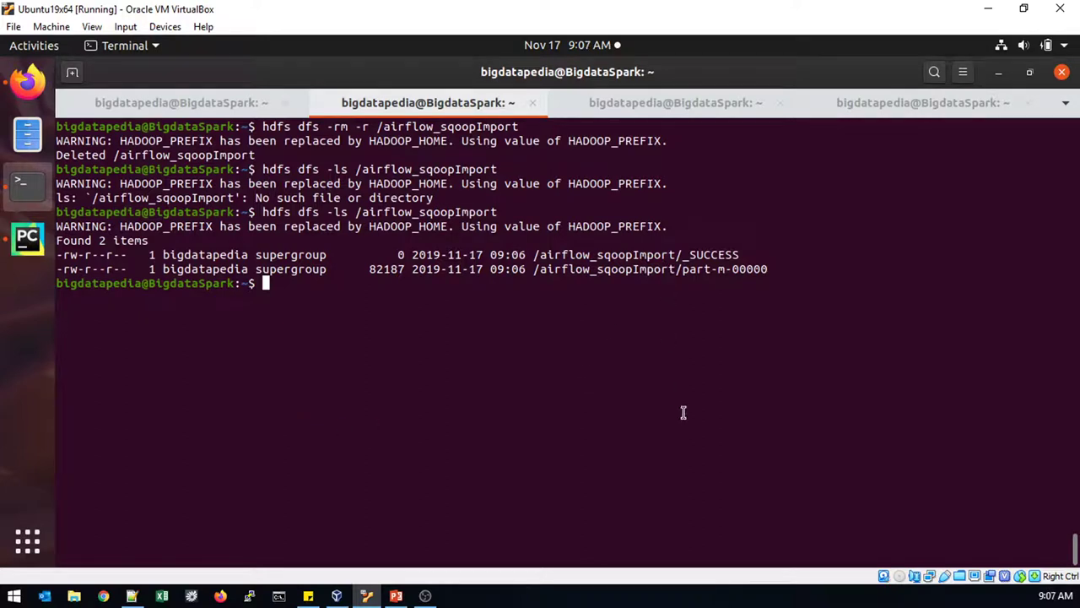
# - Display the newly imported rows with hdfs dfs -cat /airflow_sqoopImport/part-m-00000
pyautogui.press('Up')
pyautogui.press('Up')
pyautogui.press('Up')
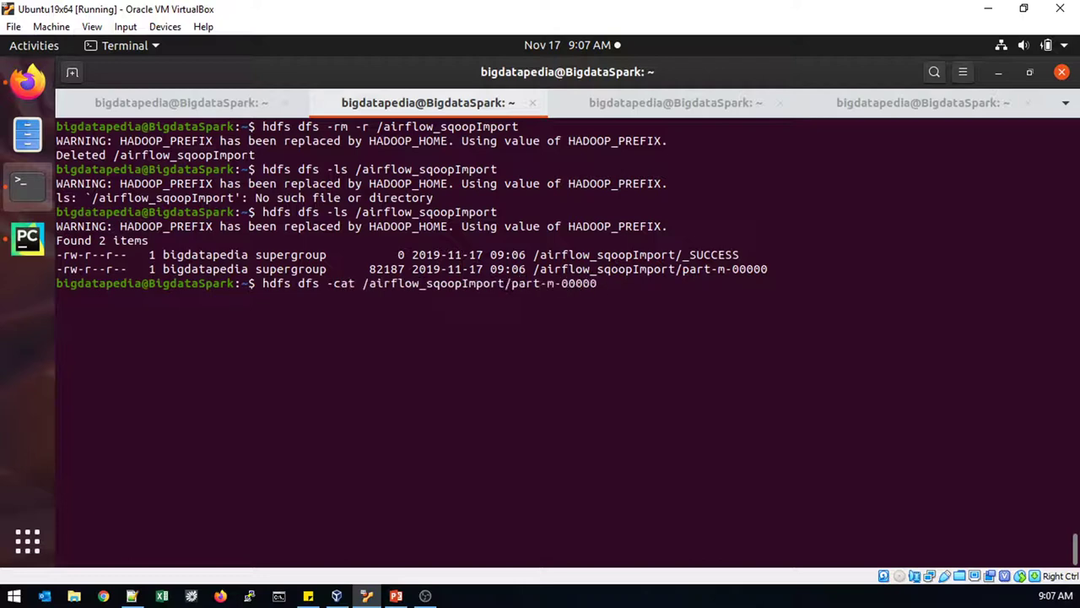
pyautogui.press('Return')
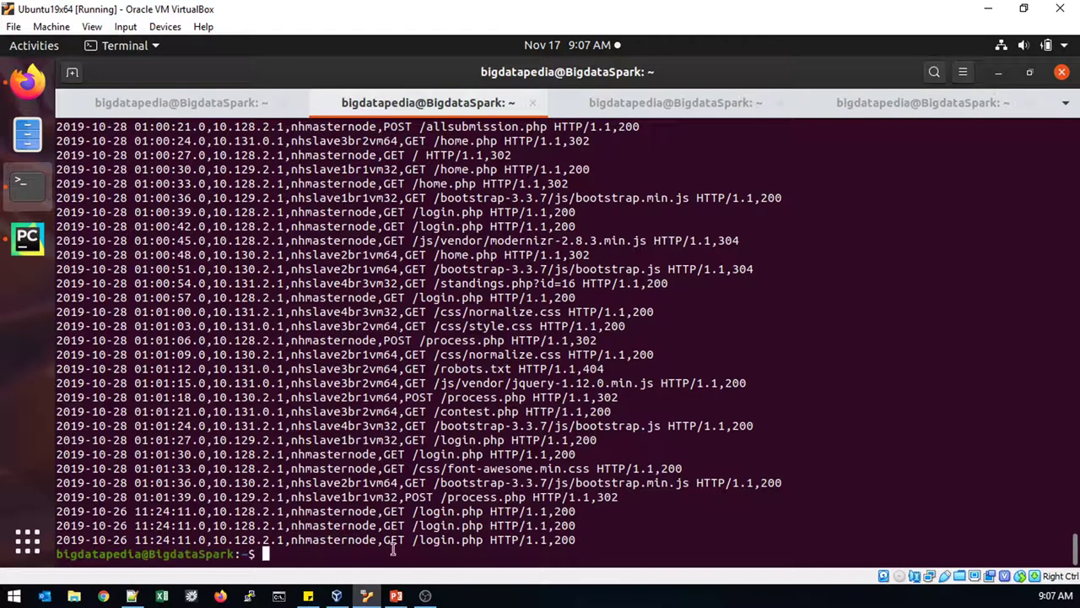
# - Switch to the PowerPoint slide show and advance from the Airflow SqoopOperator title slide to the next slide
pyautogui.click(396, 595)
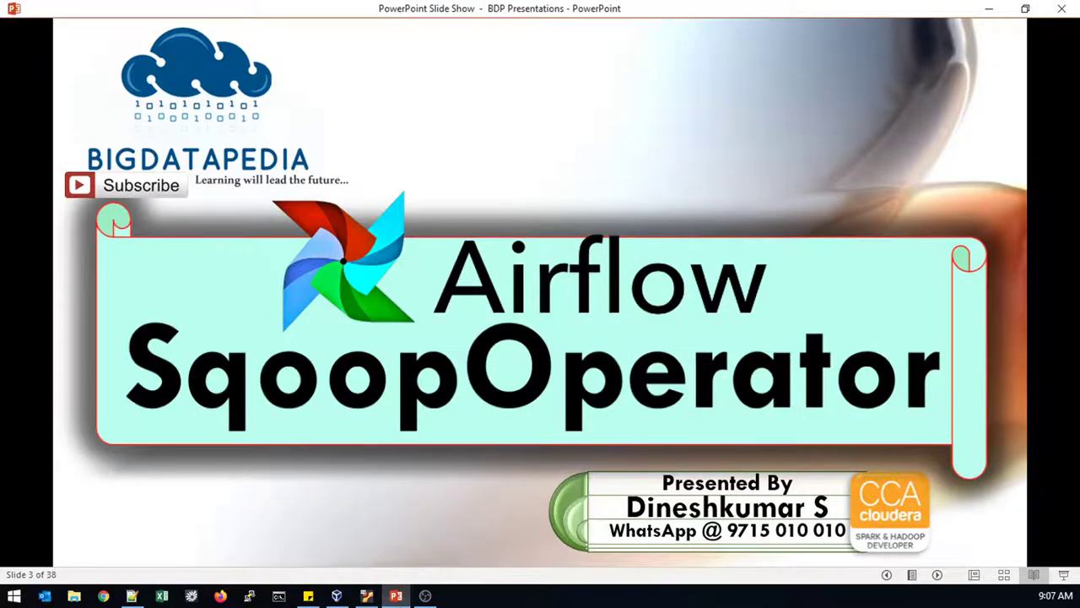
pyautogui.press('Right')
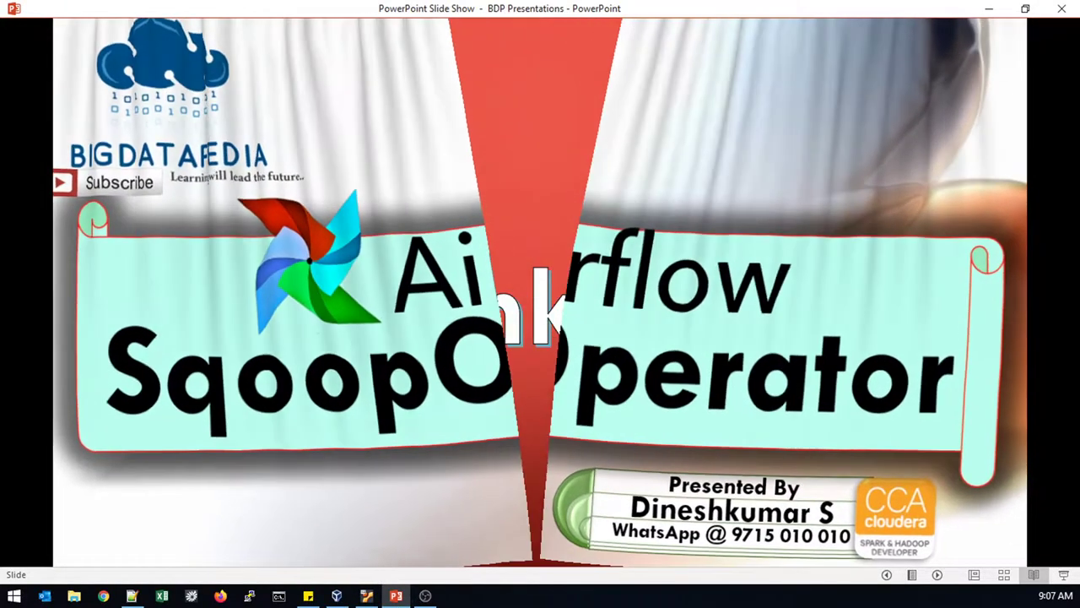